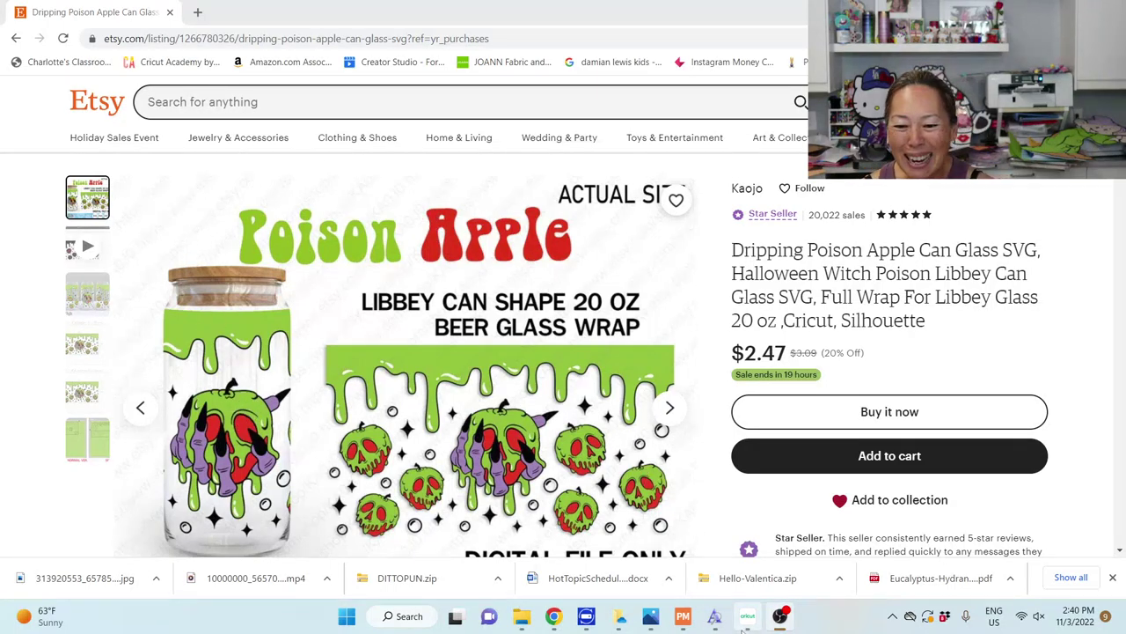
- Switch to the poison apple project and check both circle designs measure 3 by 3 inches
left_click(746, 618)
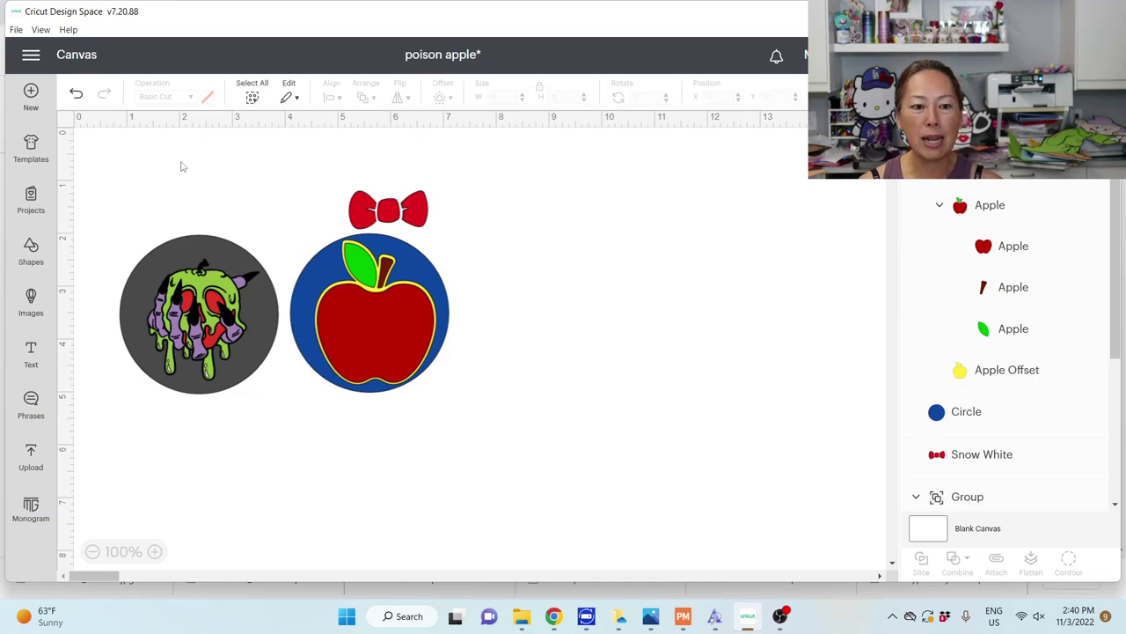
left_click(205, 237)
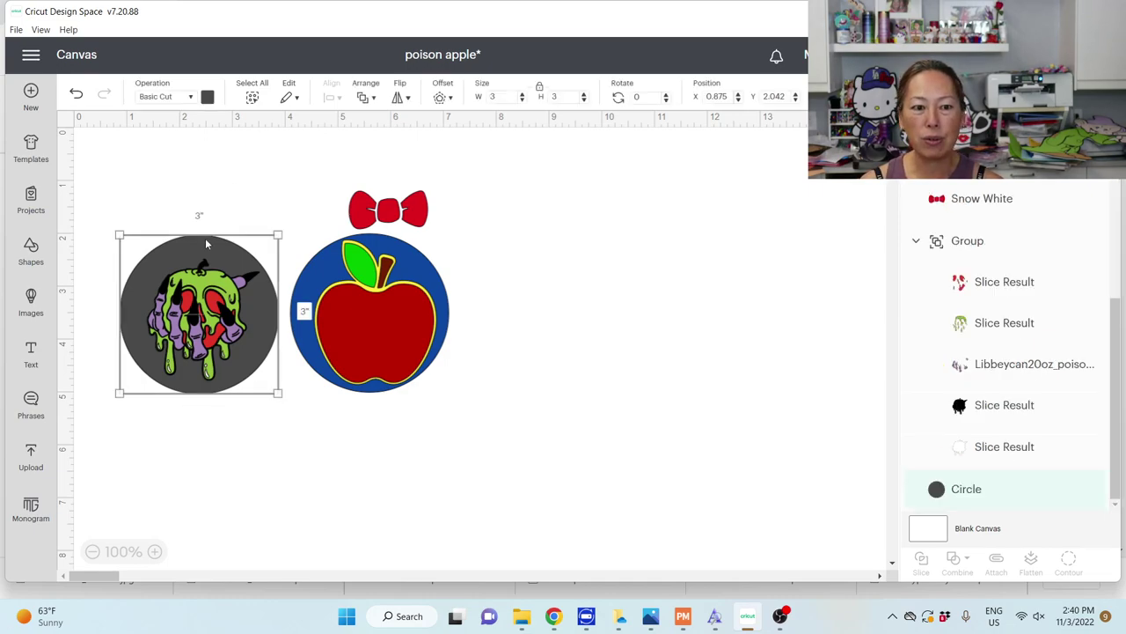
left_click(419, 256)
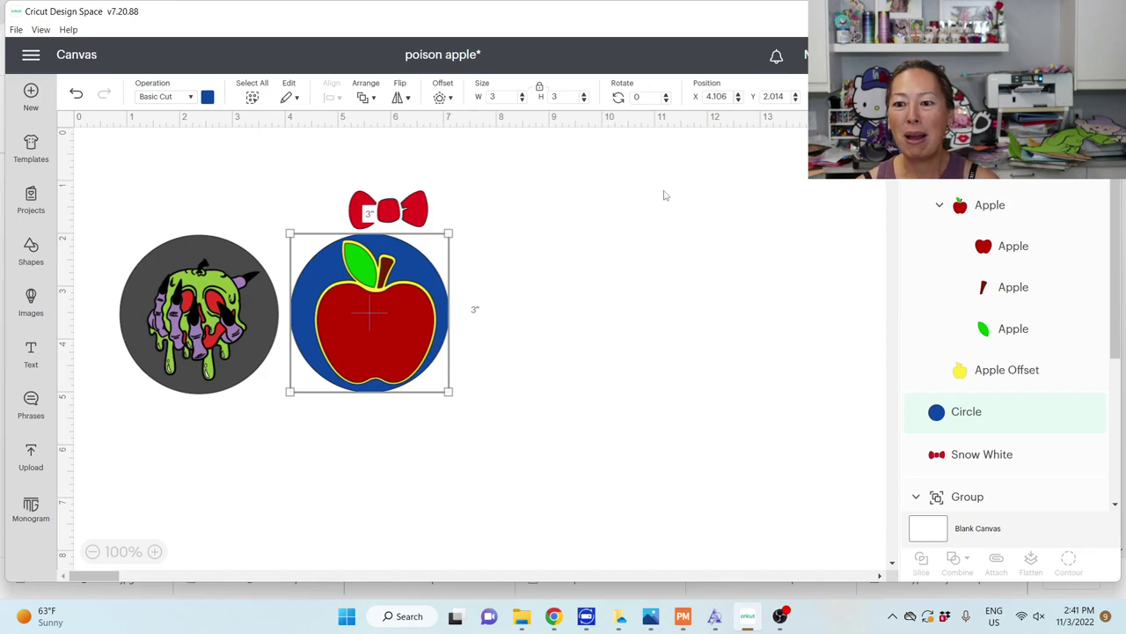
- View Image Info for the apple's green leaf layer, showing Apple #M3D3627D2
left_click(977, 205)
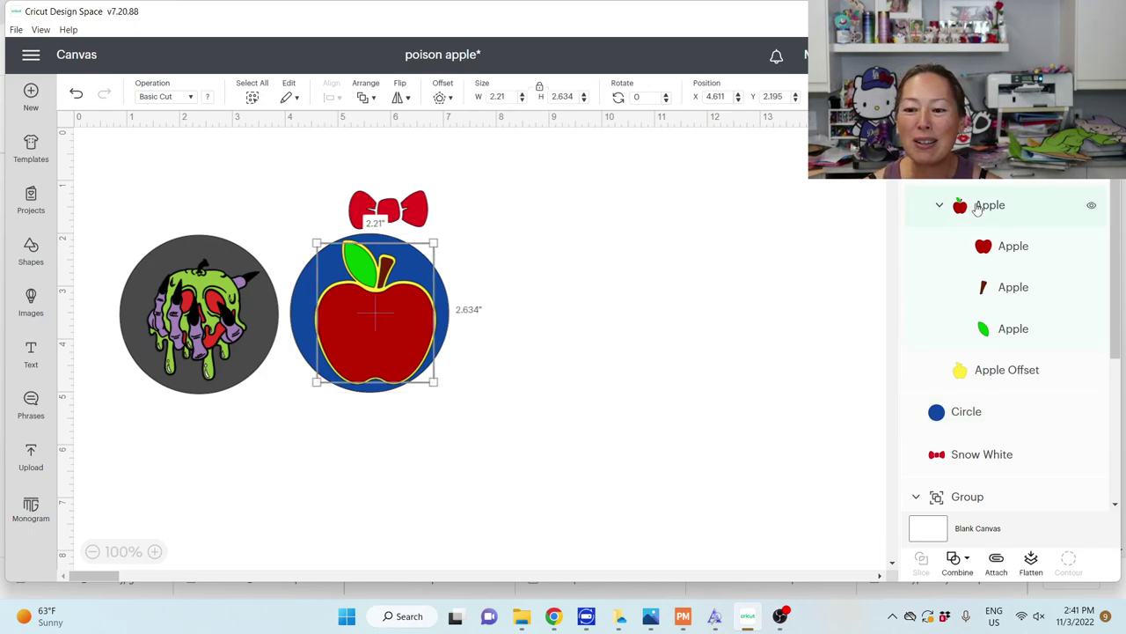
right_click(977, 205)
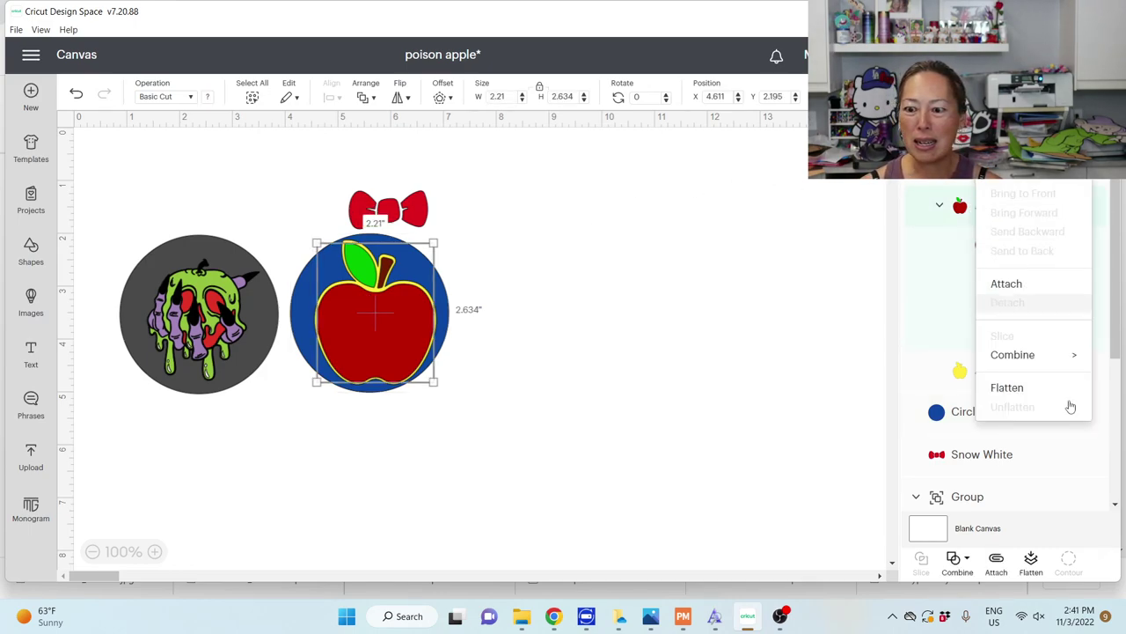
mouse_move(1042, 365)
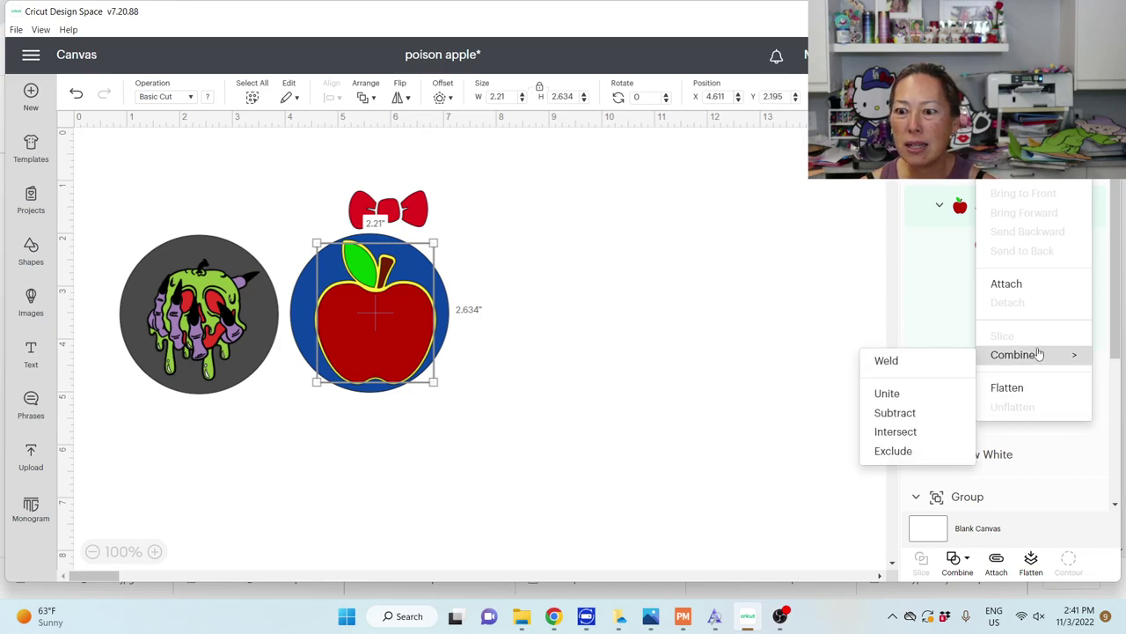
left_click(795, 249)
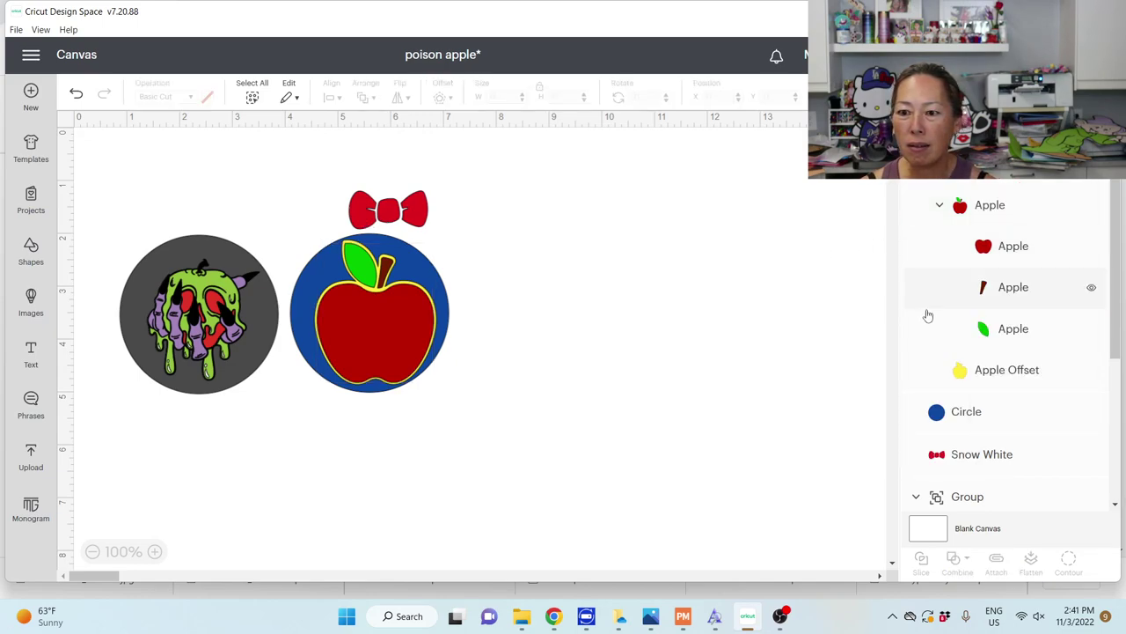
left_click(996, 340)
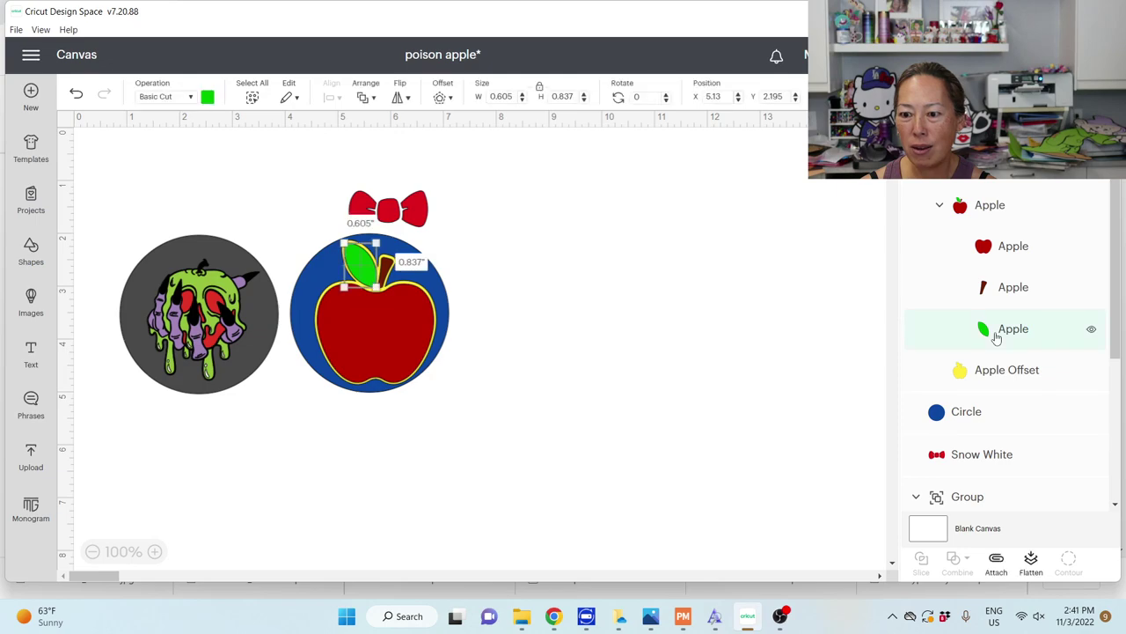
right_click(995, 333)
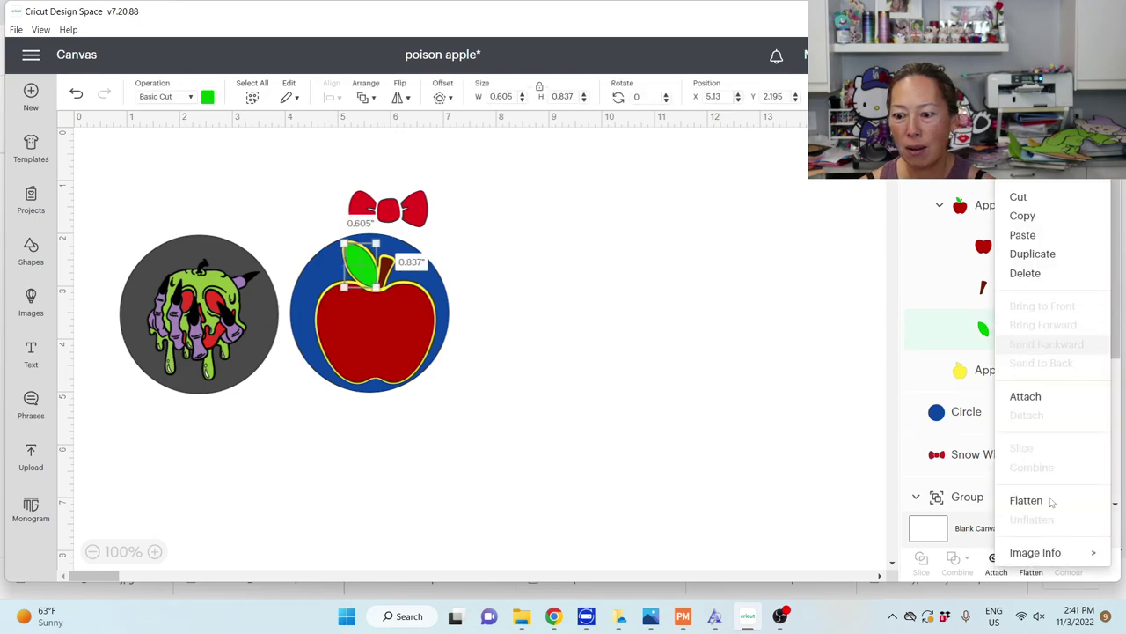
mouse_move(1051, 555)
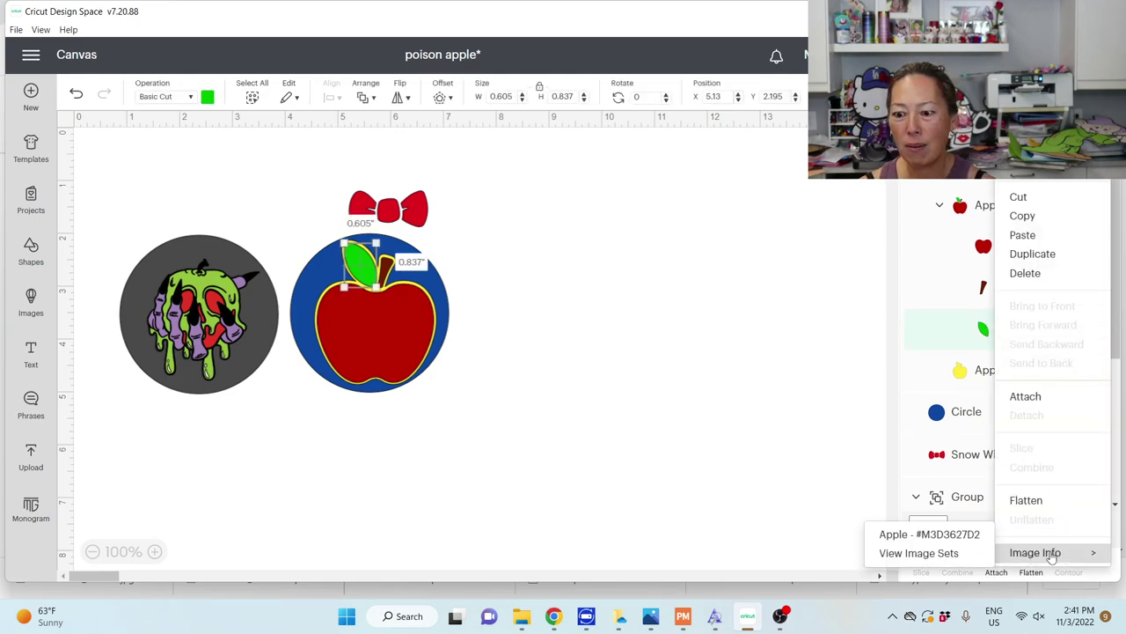
- Add apple image #M3D3627D2 to the canvas and place it right of the circles
left_click(911, 537)
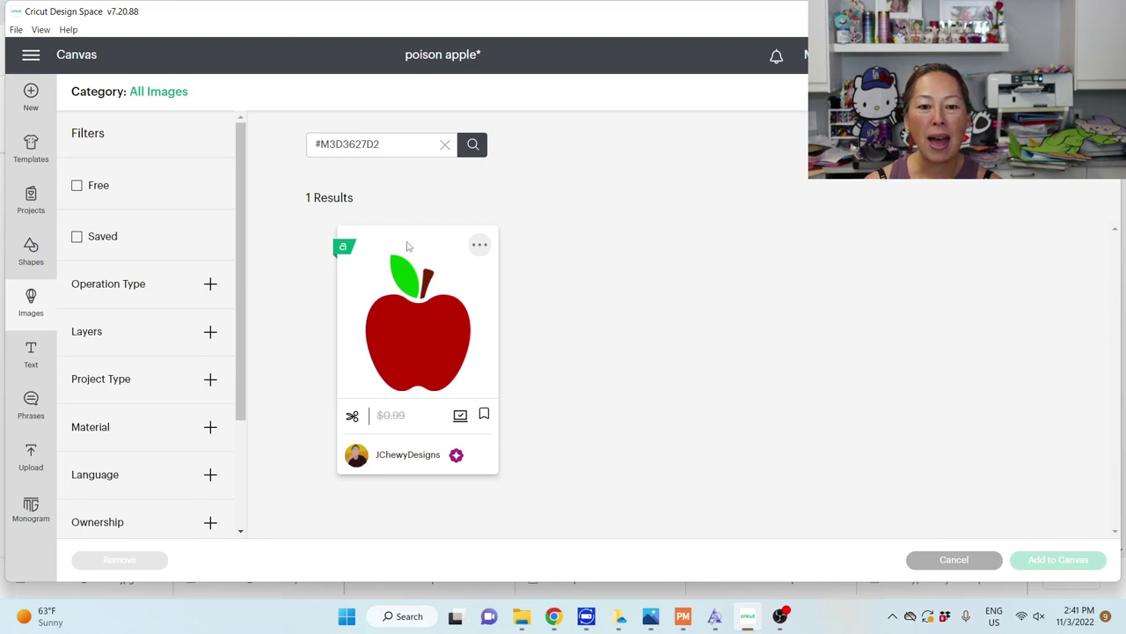
left_click(432, 339)
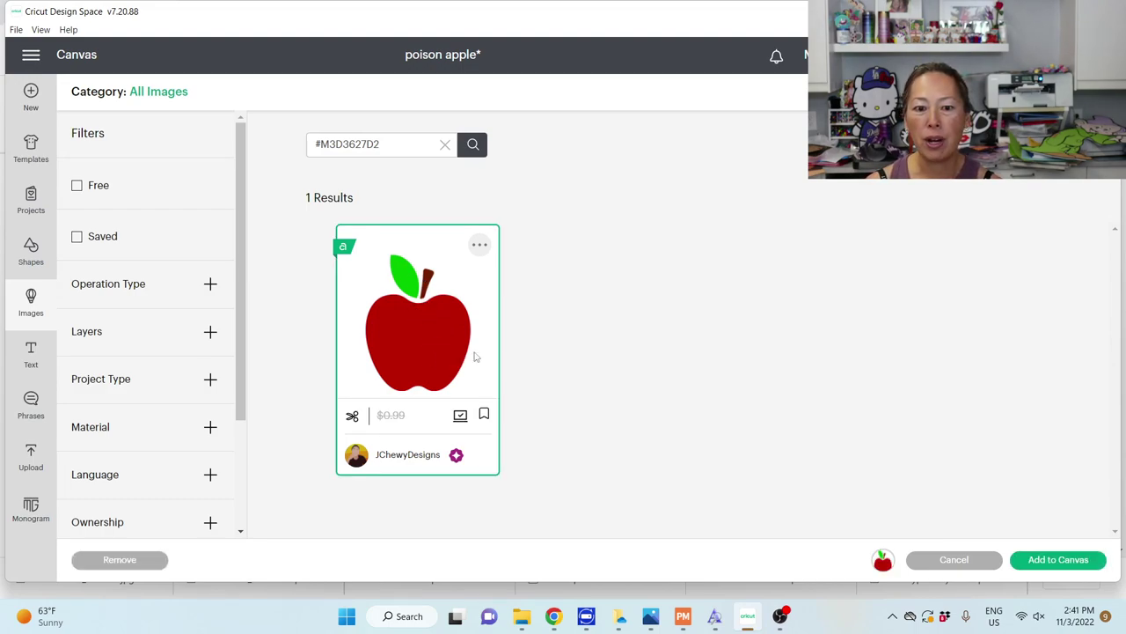
left_click(1060, 561)
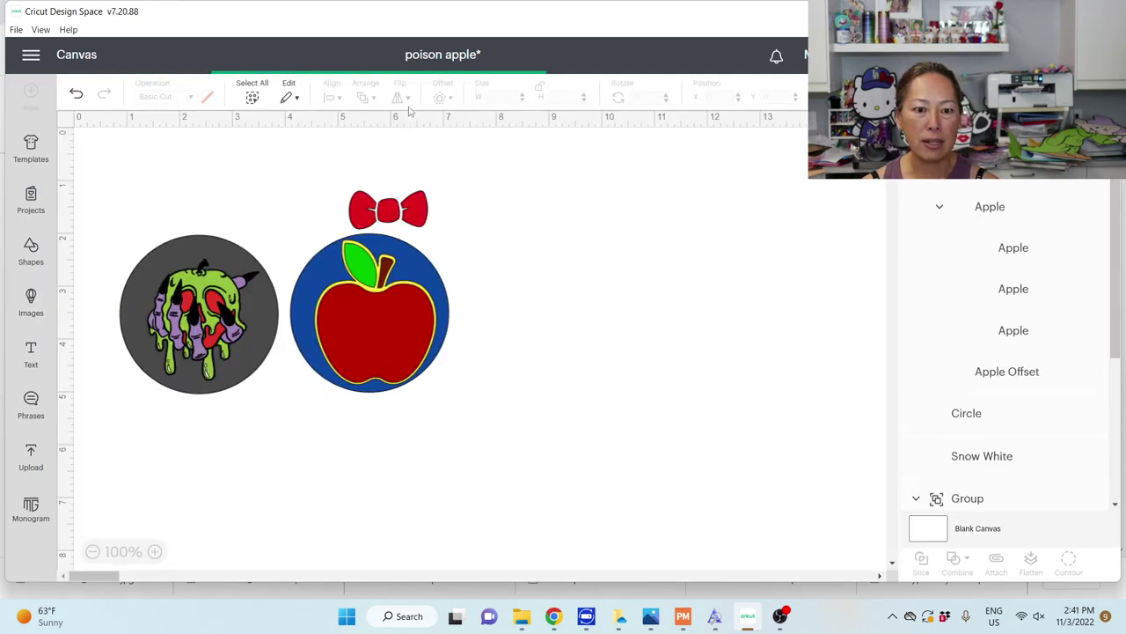
left_click_drag(219, 226, 661, 308)
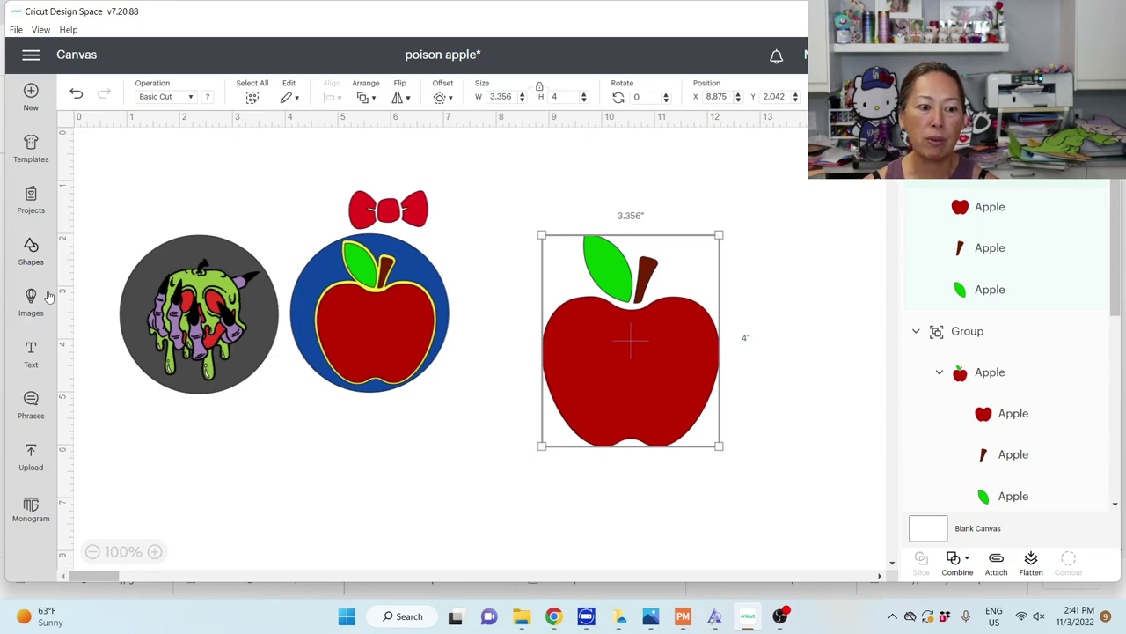
- Add a 3-inch circle and move it over beside the new apple
left_click(31, 251)
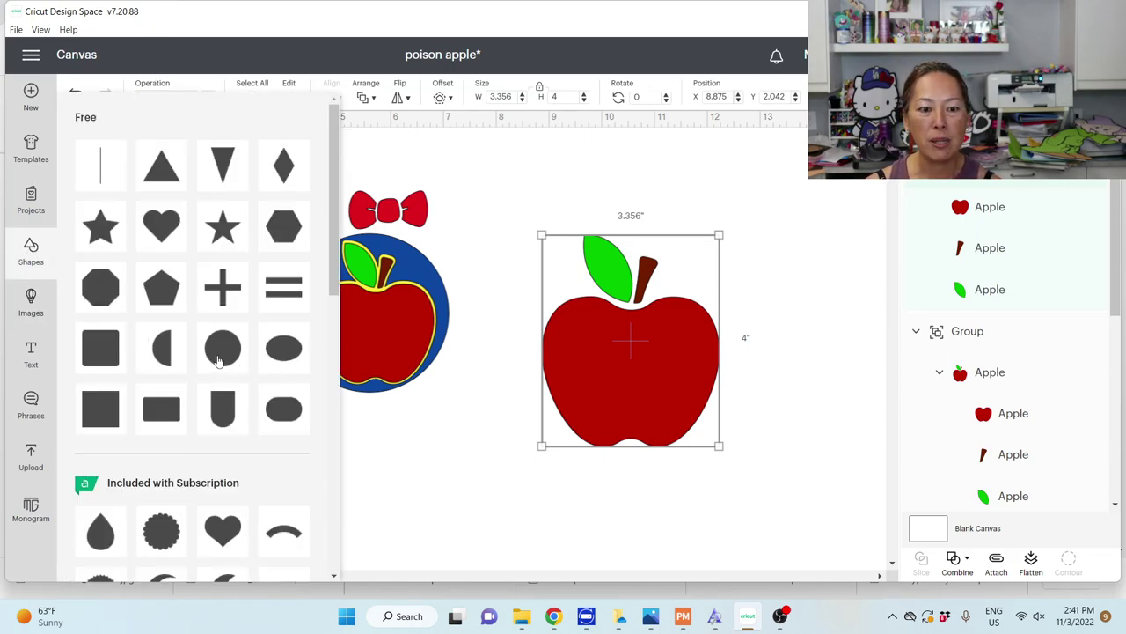
left_click(495, 98)
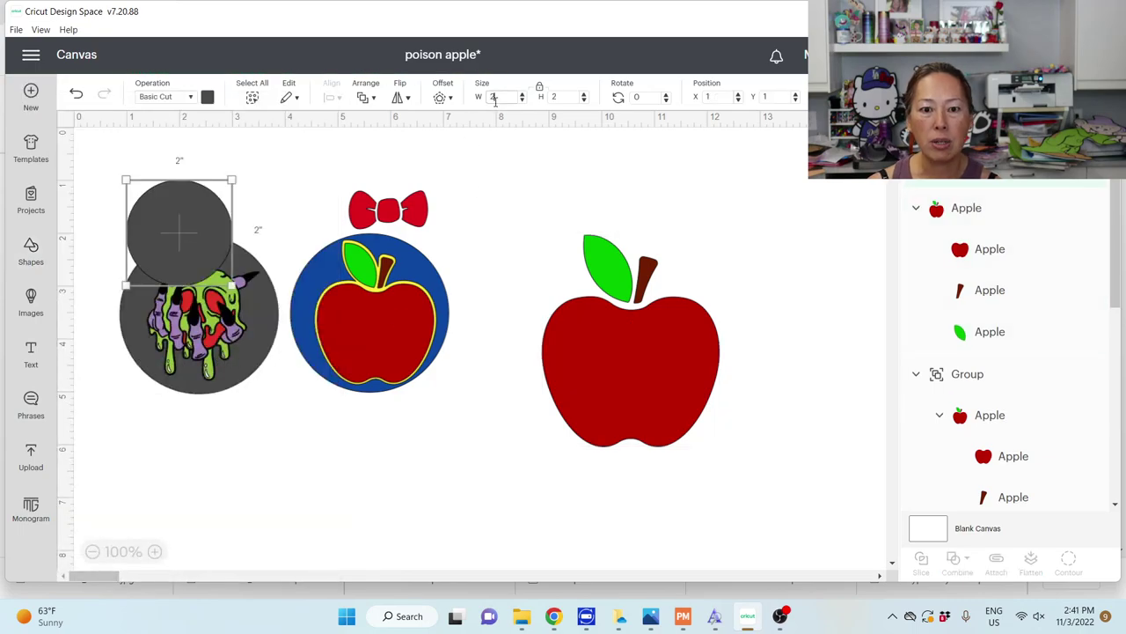
type("3")
key("Tab")
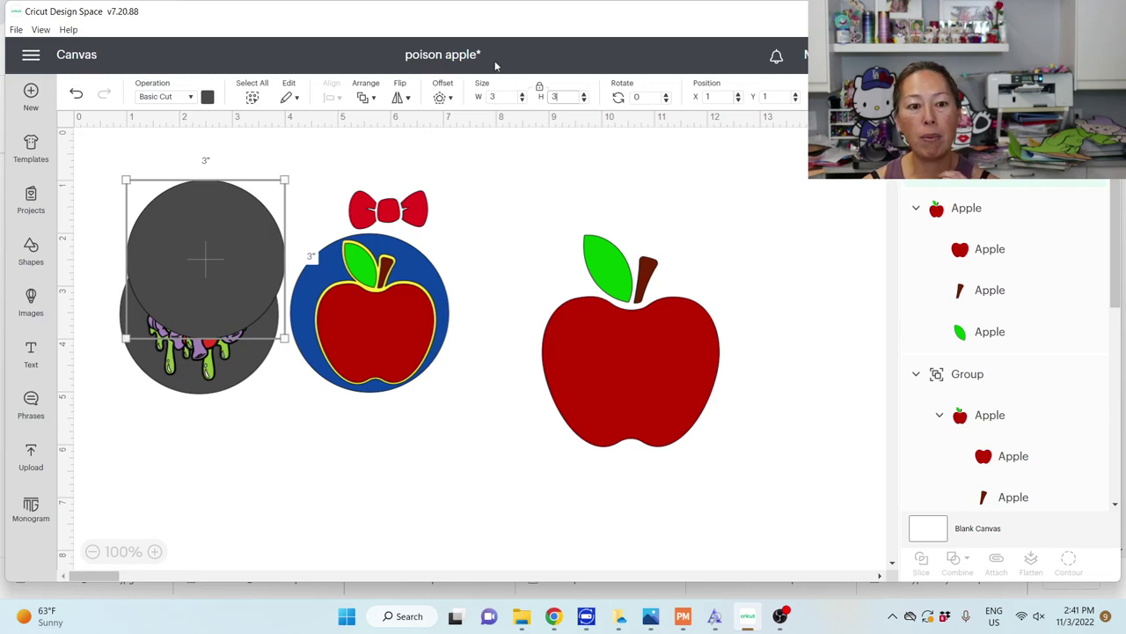
left_click_drag(216, 247, 594, 230)
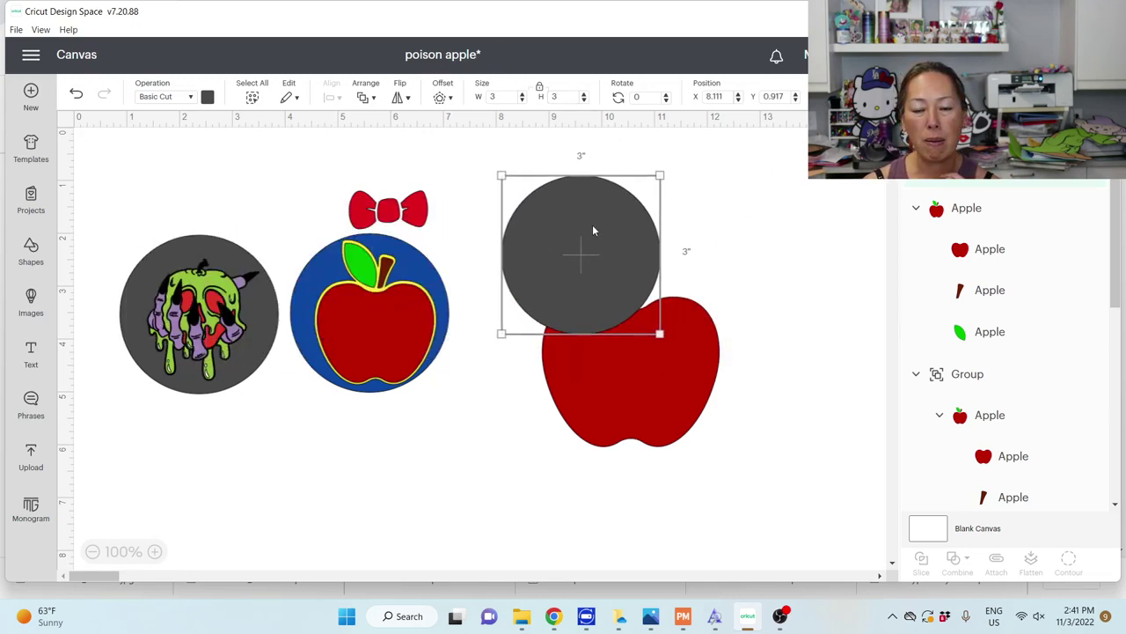
- Shrink the new apple to about 2.029 by 2.418 inches and place it below the circle
left_click_drag(691, 390, 656, 468)
left_click_drag(681, 528, 612, 446)
left_click_drag(581, 388, 572, 440)
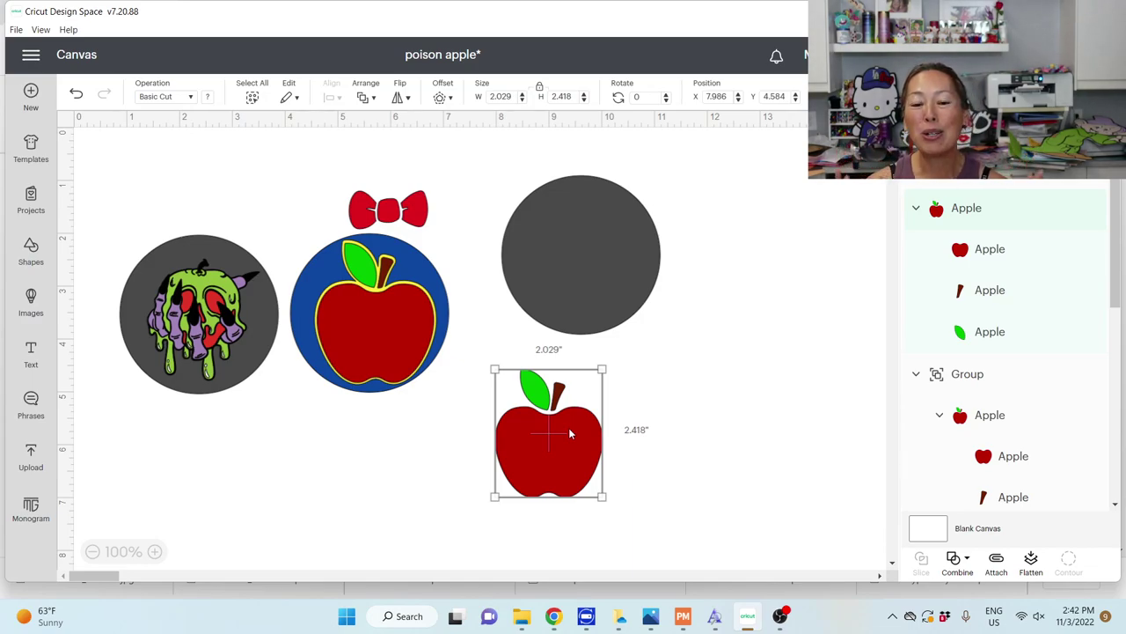
- Apply a 0.05-inch rounded offset around the small red apple
left_click(441, 98)
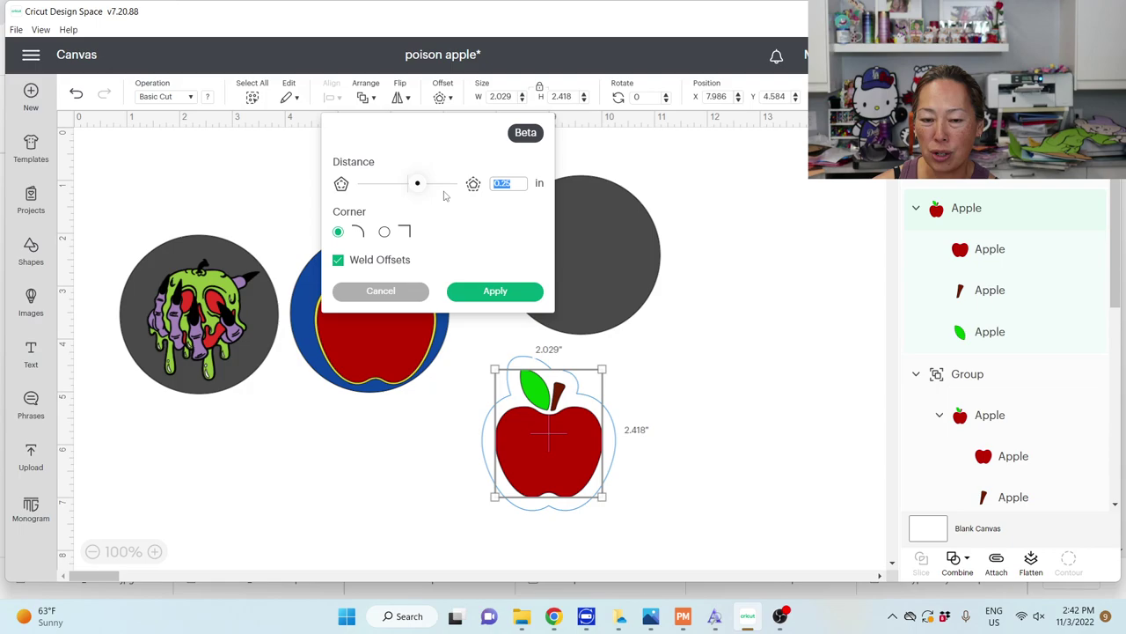
type(".05")
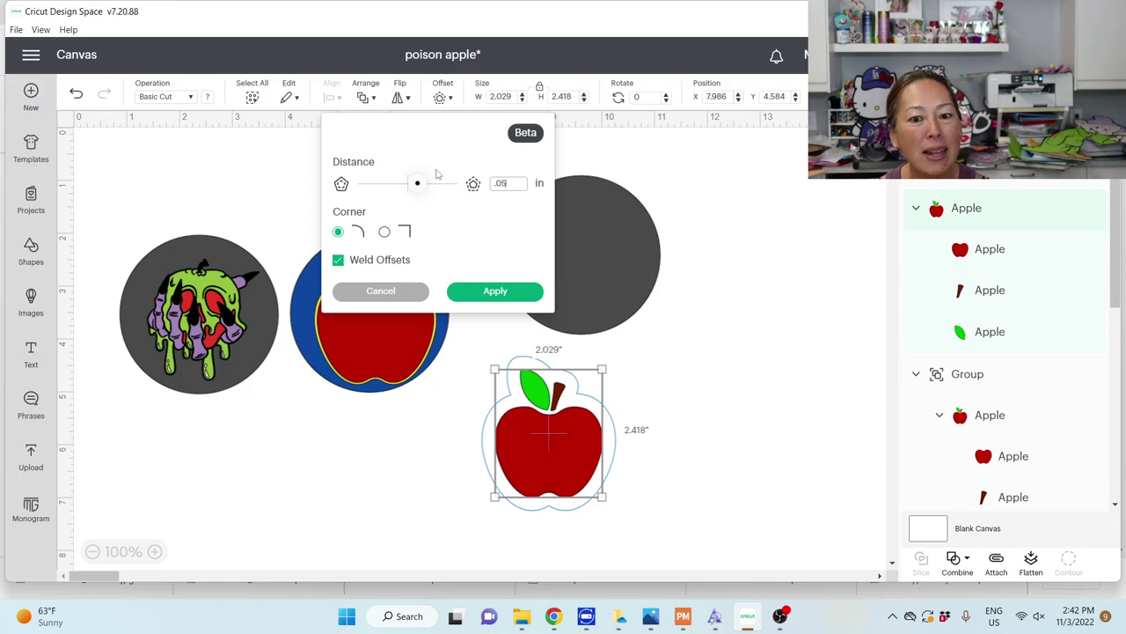
left_click(519, 231)
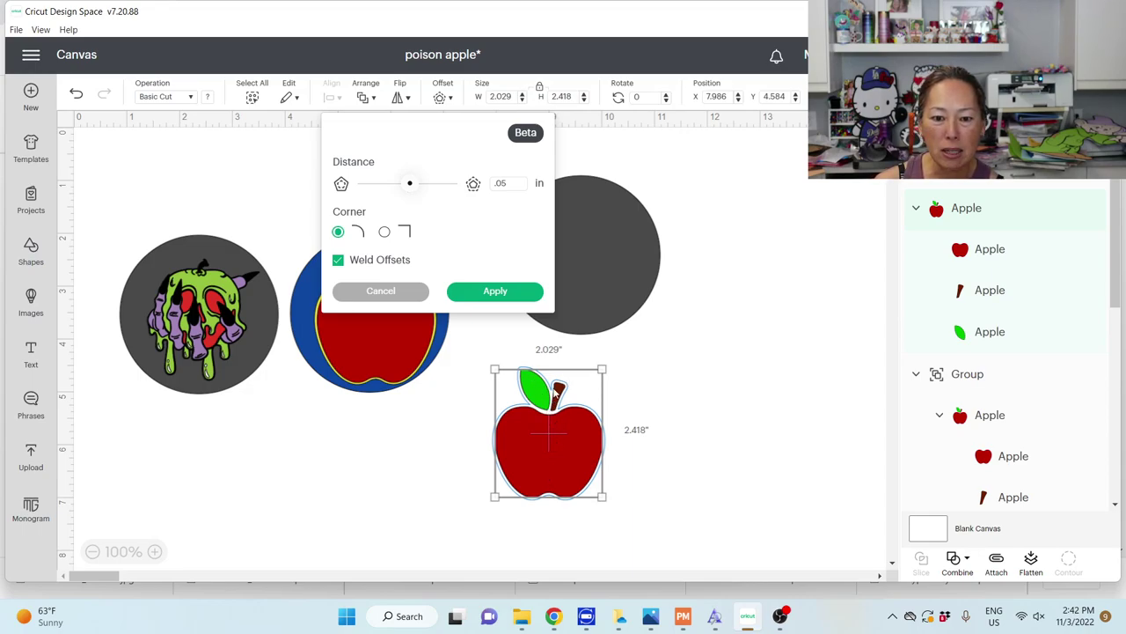
left_click(497, 291)
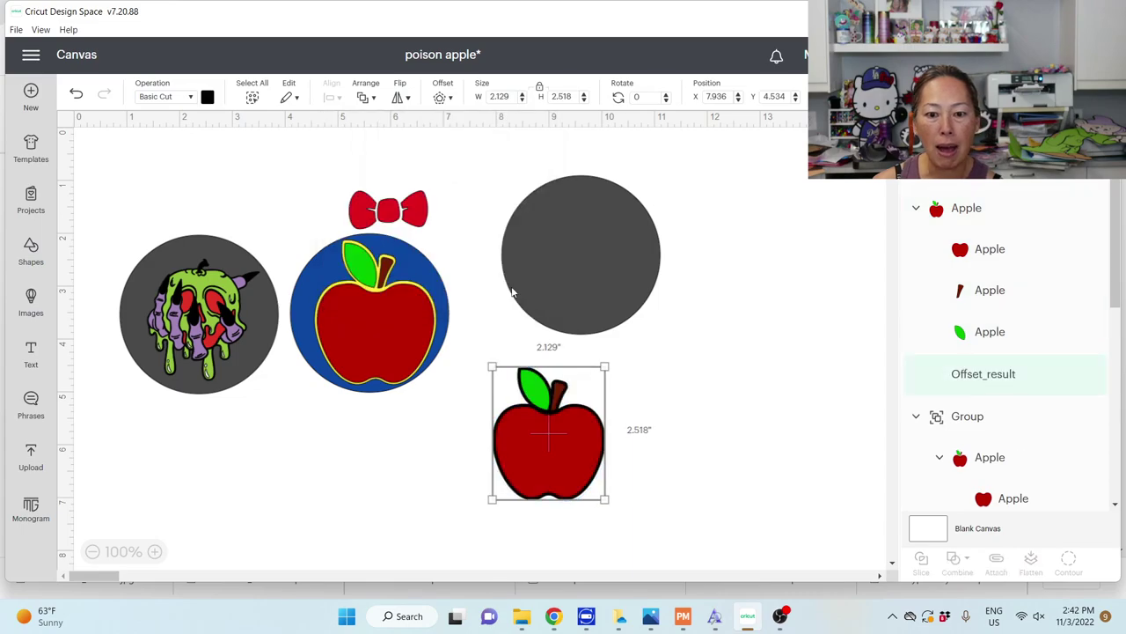
- Colour the apple's offset outline yellow
left_click(208, 97)
left_click(241, 176)
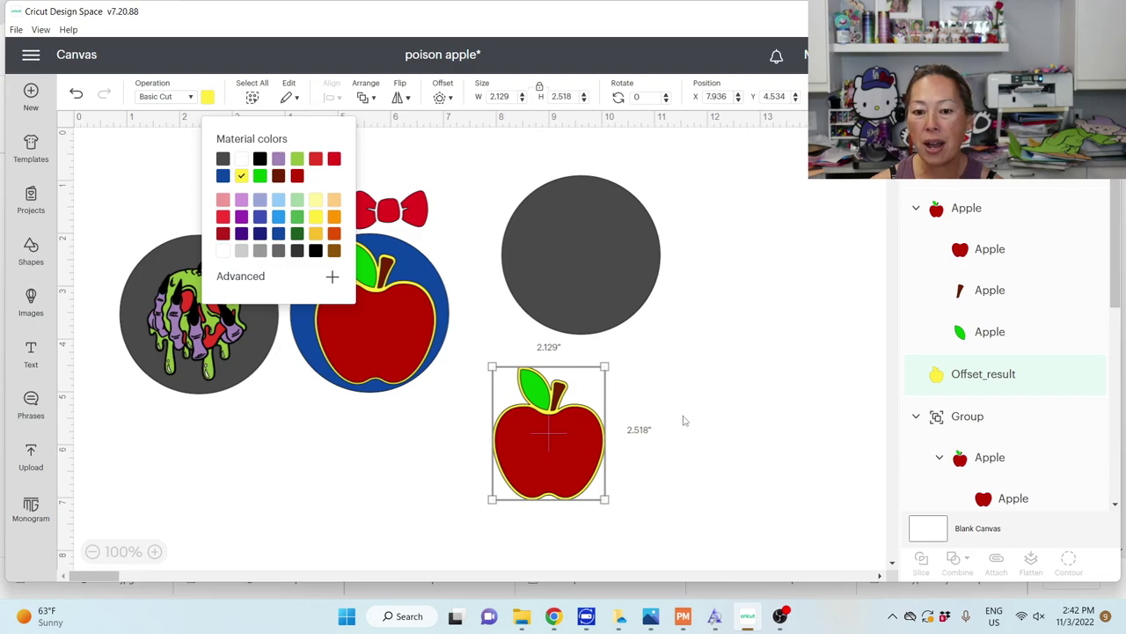
left_click(674, 485)
- Centre the outlined apple on the grey circle and enlarge it to 2.316 by 2.74 inches
left_click_drag(669, 490, 498, 373)
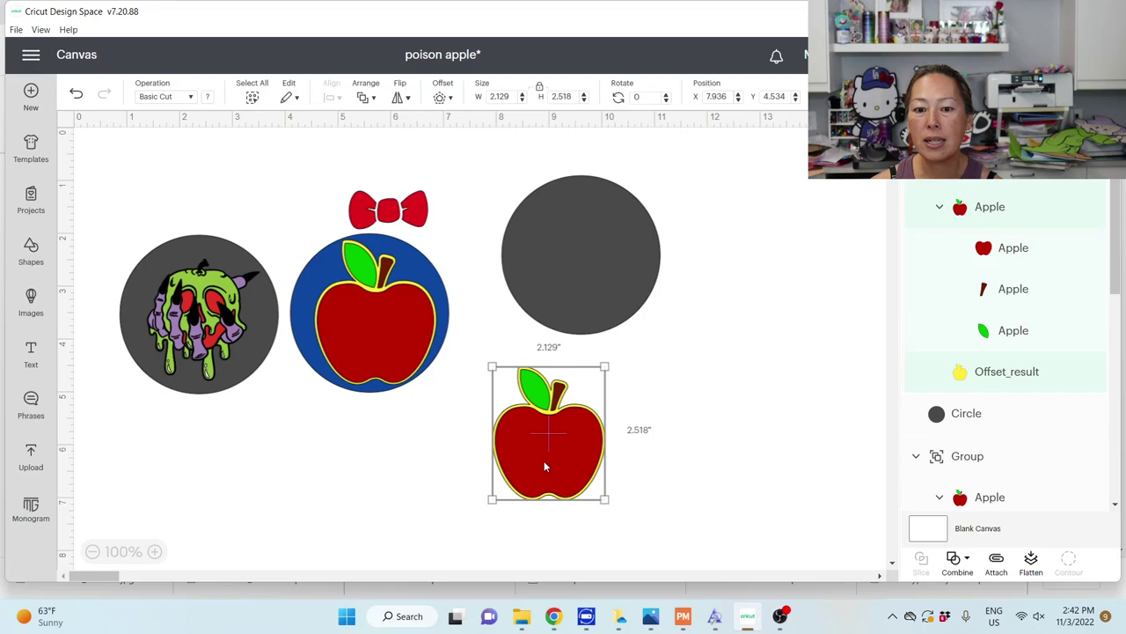
left_click_drag(544, 460, 577, 283)
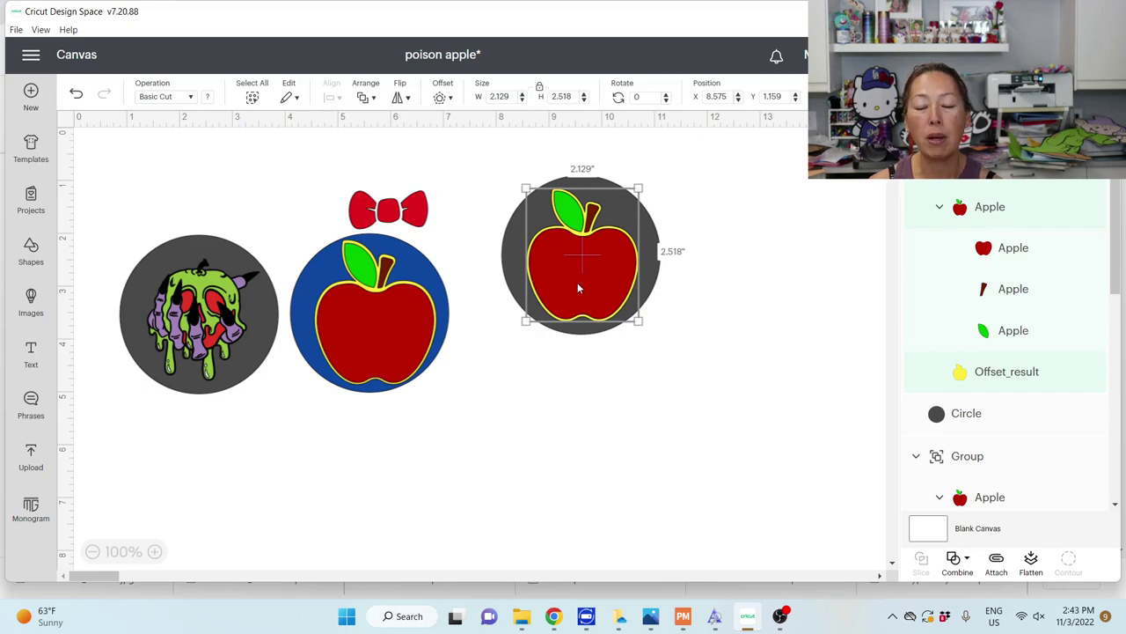
mouse_move(592, 260)
left_mouse_down()
mouse_move(380, 326)
mouse_move(381, 310)
mouse_move(592, 257)
left_mouse_up()
left_click_drag(639, 318, 616, 286)
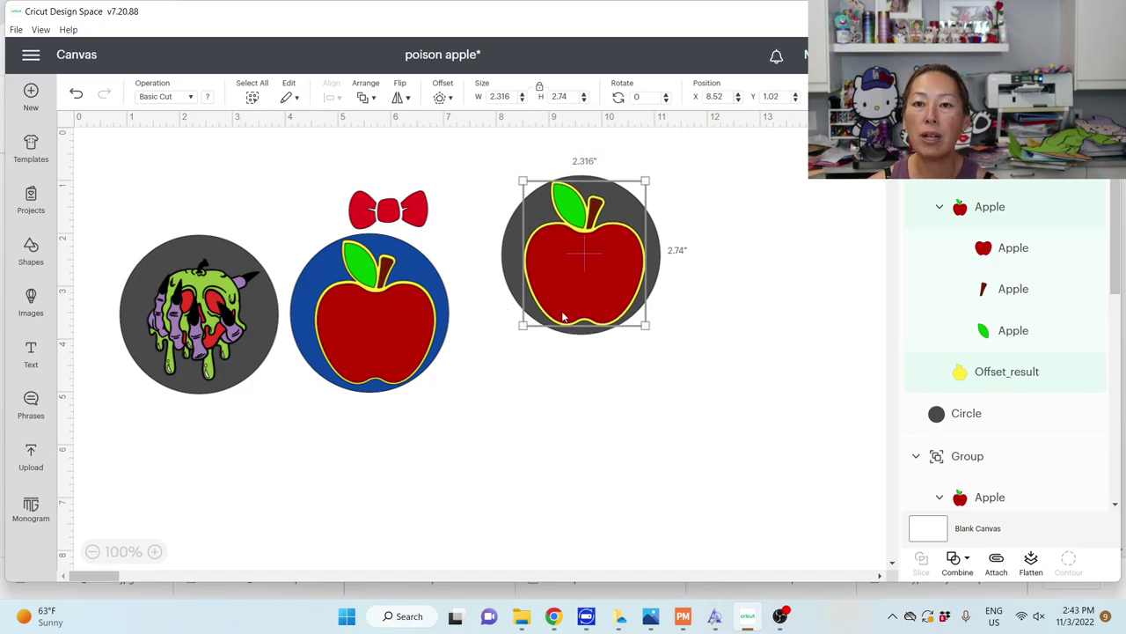
left_click(555, 426)
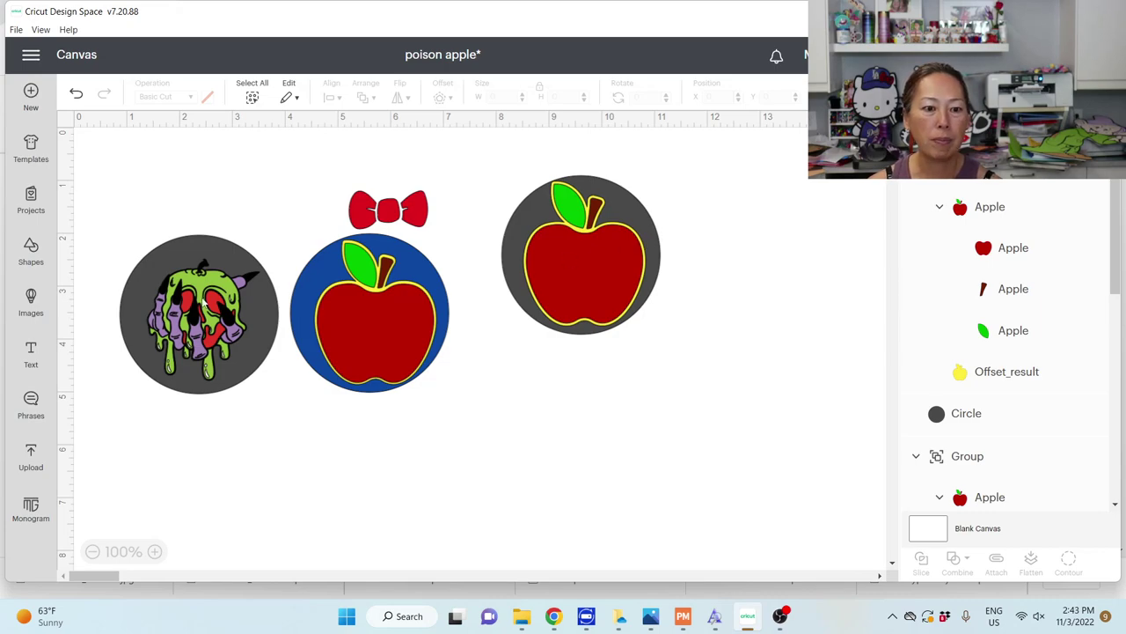
- Slightly enlarge and recentre the poison apple artwork within its circle
mouse_move(202, 300)
left_mouse_down()
mouse_move(213, 306)
mouse_move(192, 292)
left_mouse_up()
left_click_drag(250, 369, 255, 374)
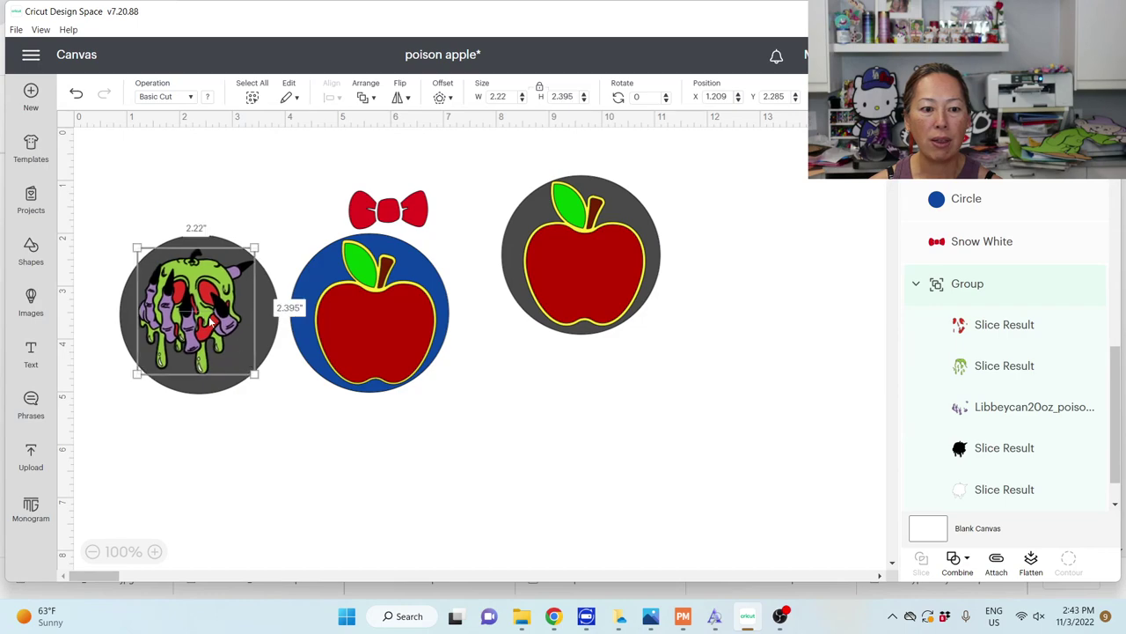
left_click_drag(210, 321, 216, 328)
left_click(371, 219)
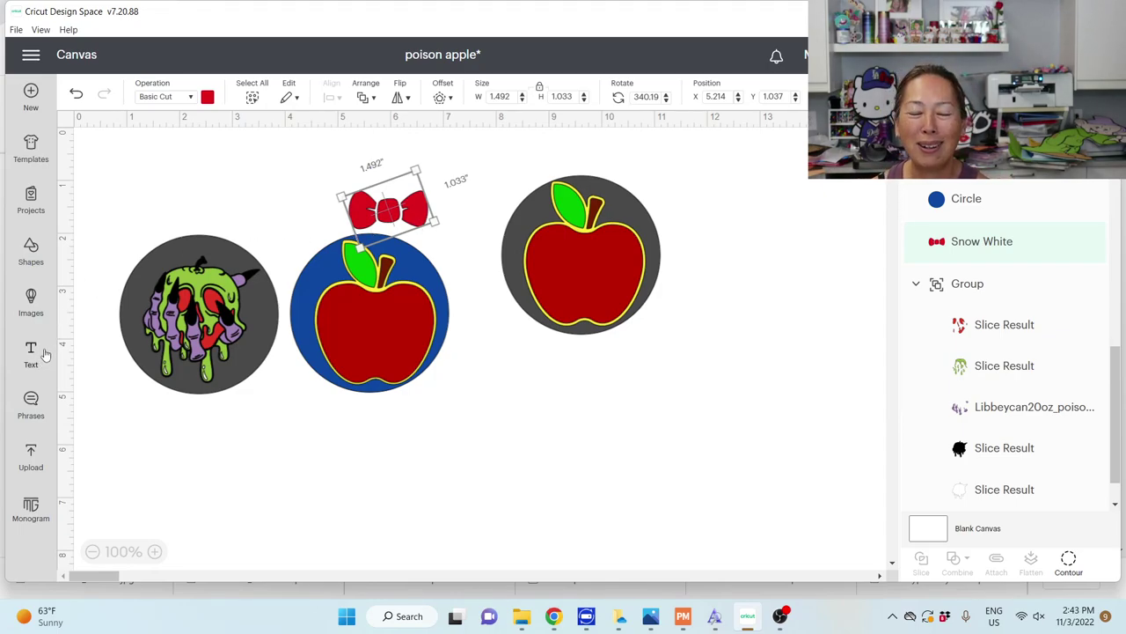
- Search images for 'snow white' and add the uploaded Snow White portrait to the canvas
left_click(31, 297)
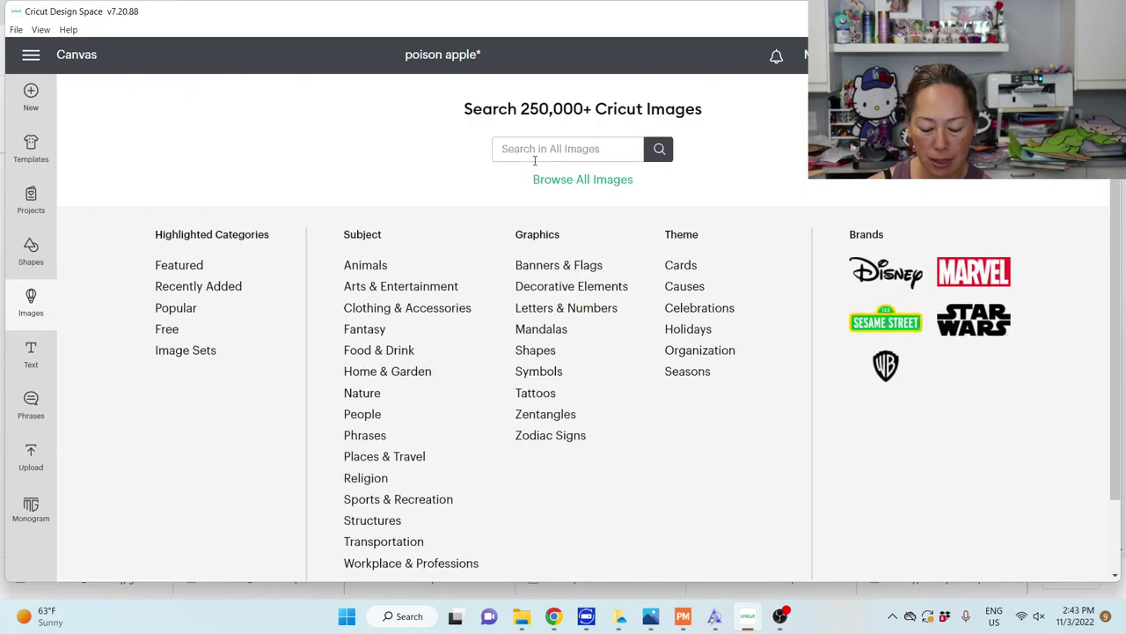
type("snopow white")
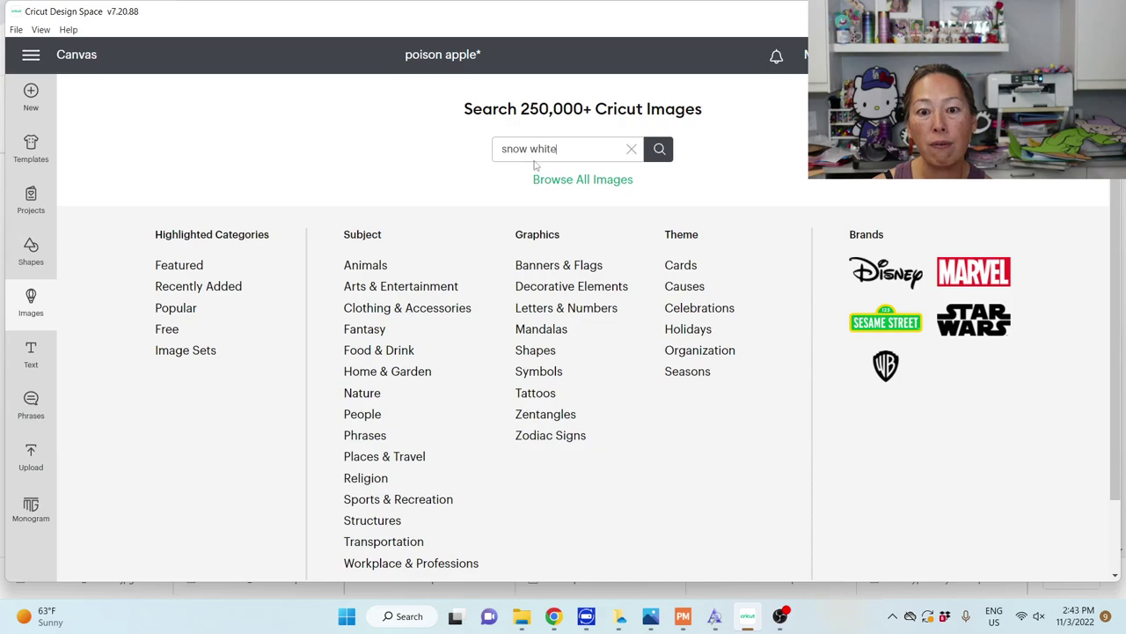
key("Return")
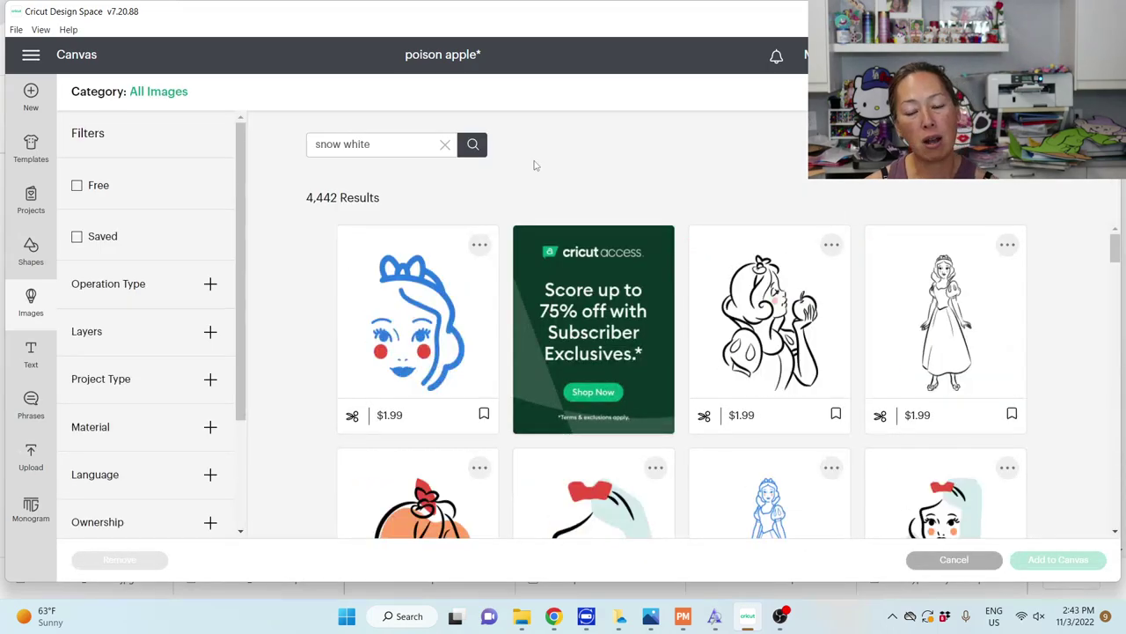
scroll(616, 237, "down", 1)
scroll(616, 237, "down", 4)
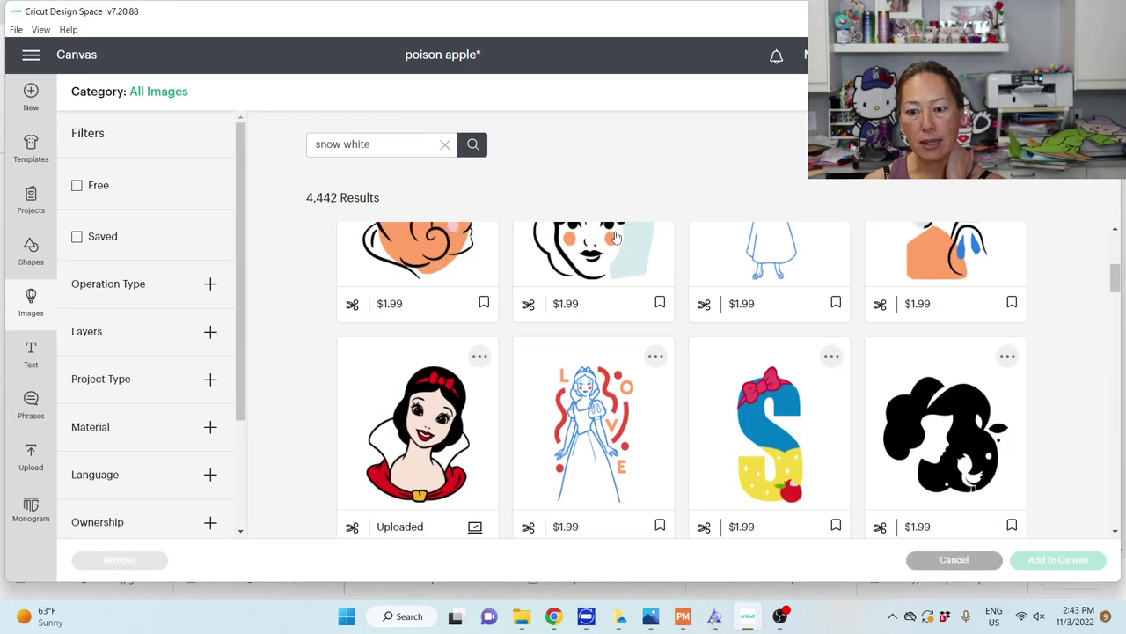
left_click(475, 396)
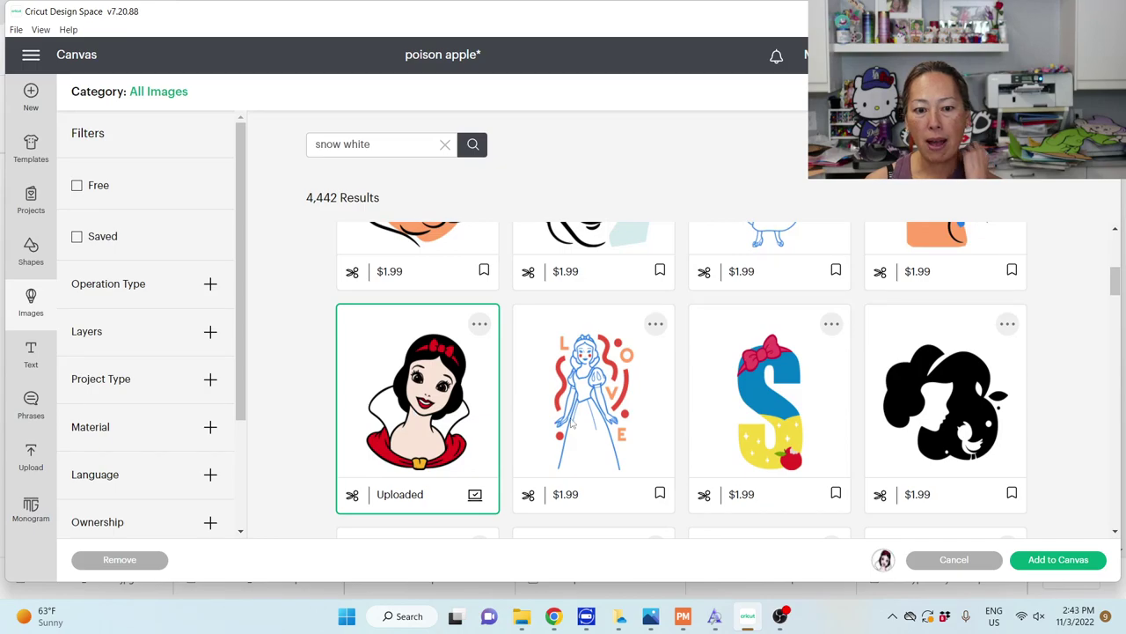
left_click(1058, 559)
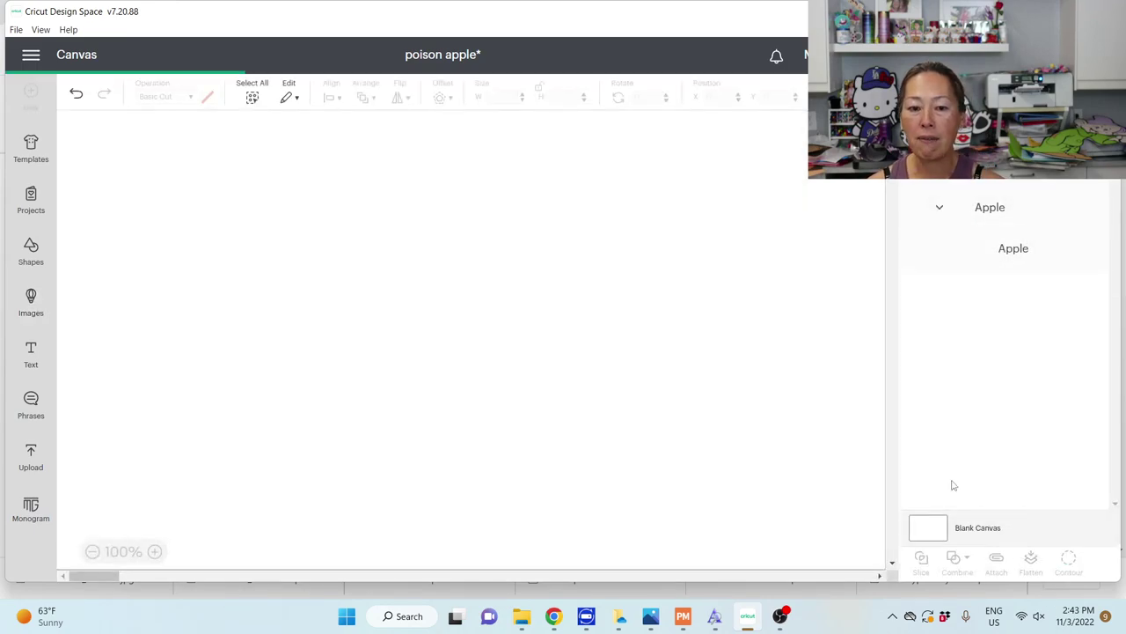
- Shrink the Snow White image beside the apples and delete its eyes, yellow collar and white outline
left_click_drag(357, 234, 431, 392)
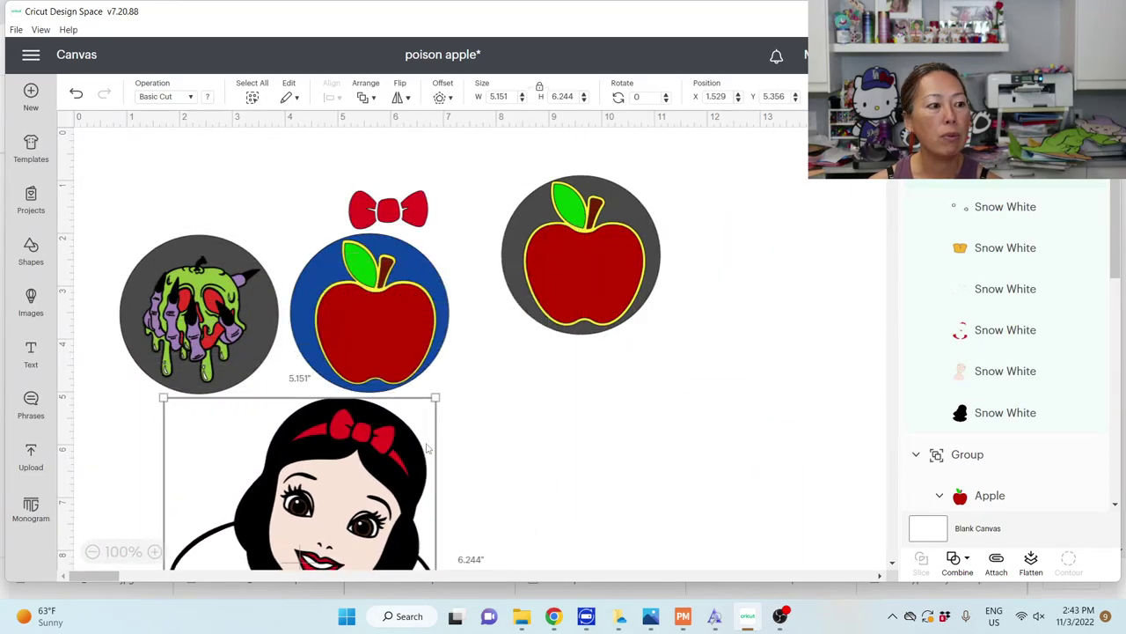
left_click_drag(368, 475, 603, 335)
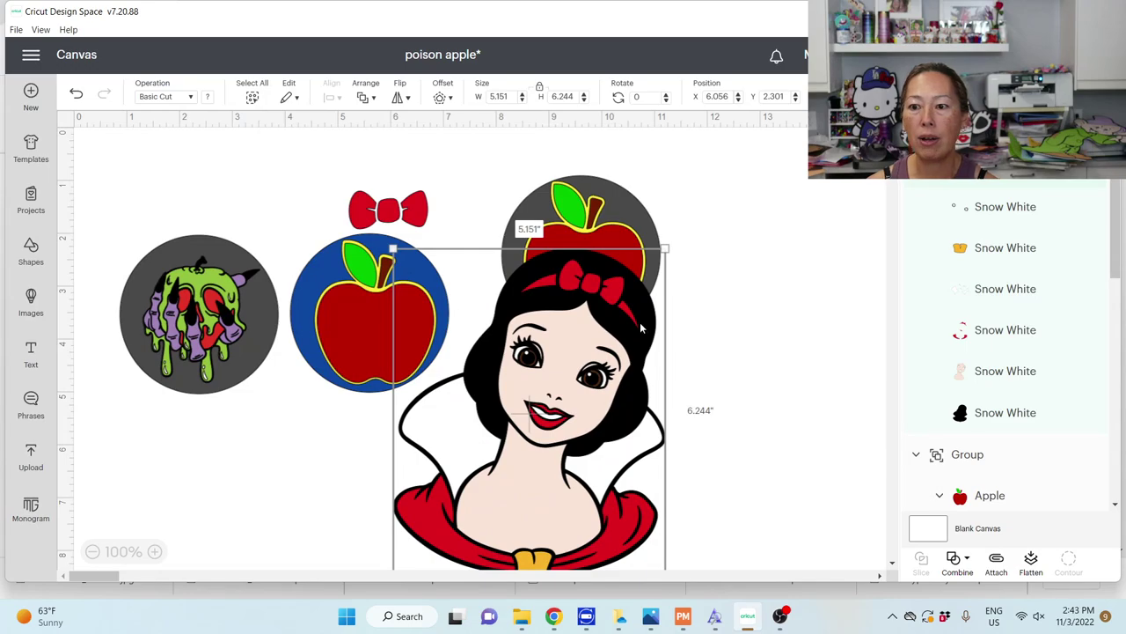
left_click(1005, 207)
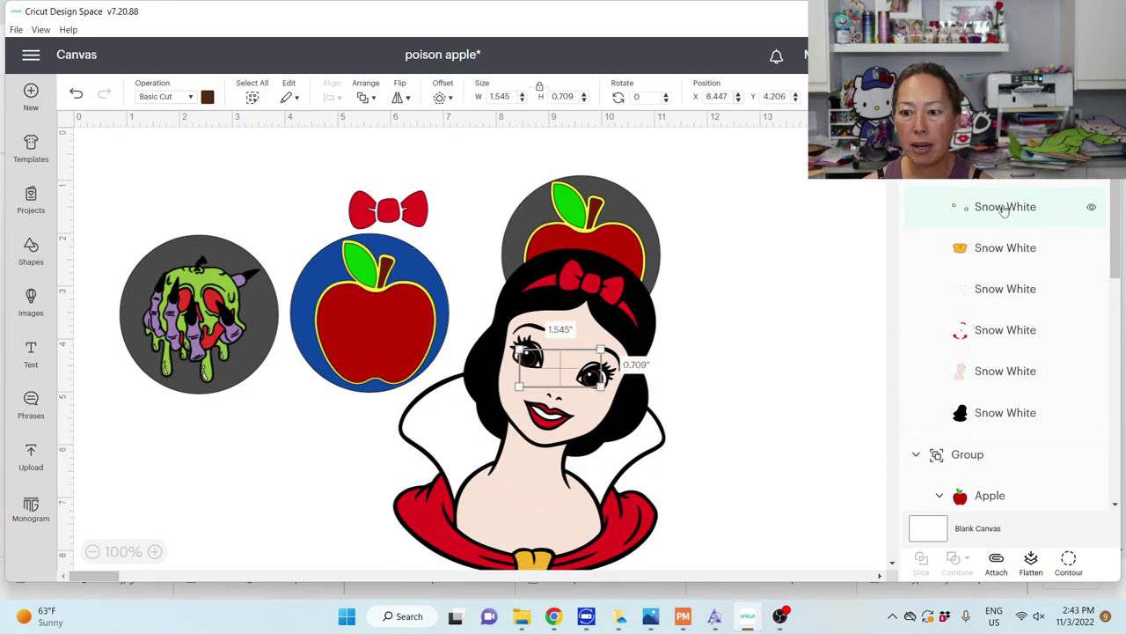
key("Delete")
left_click(1004, 207)
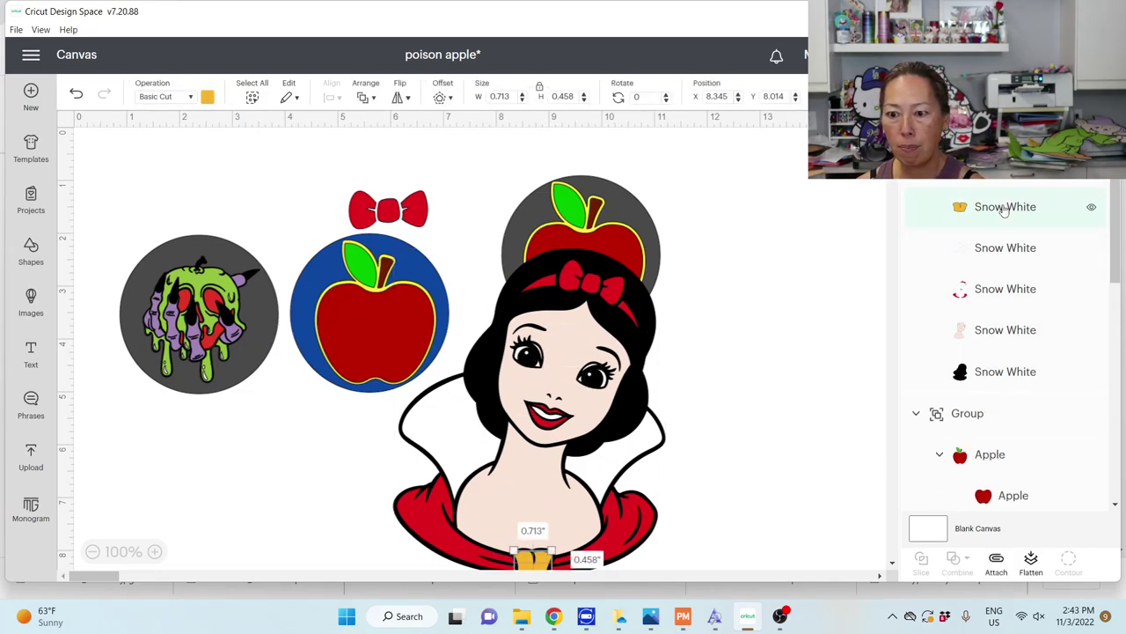
key("Delete")
left_click(1005, 207)
key("Delete")
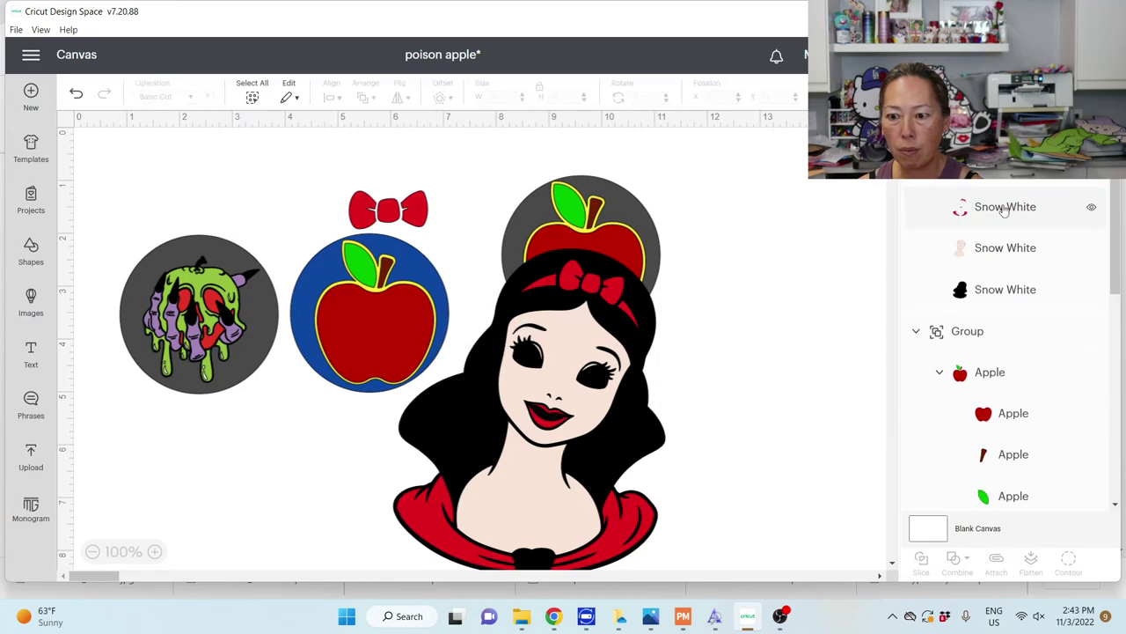
left_click(1004, 207)
- Delete the skin and black hair layers, then move the red pieces beside the grey apple
left_click(995, 248)
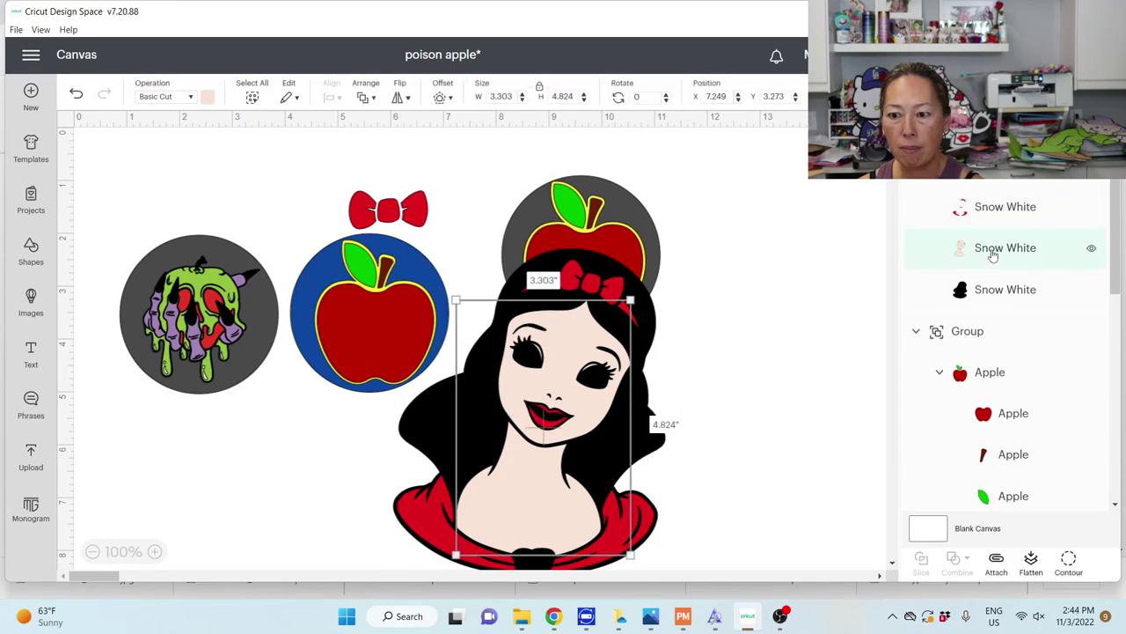
key("Delete")
left_click(993, 250)
key("Delete")
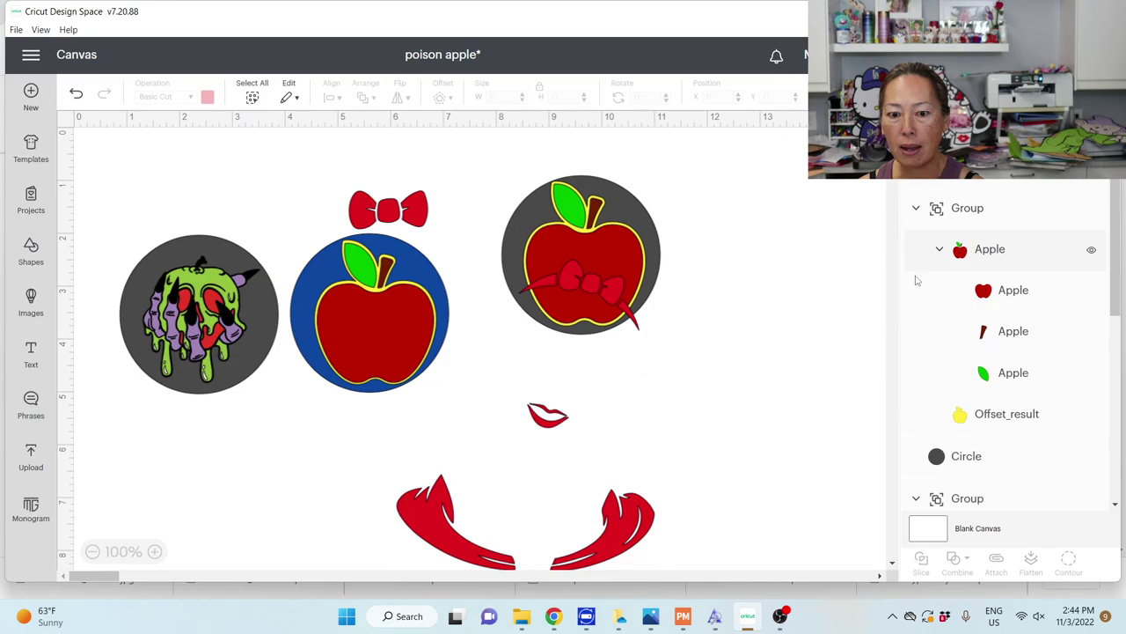
left_click(610, 286)
left_click_drag(609, 286, 761, 264)
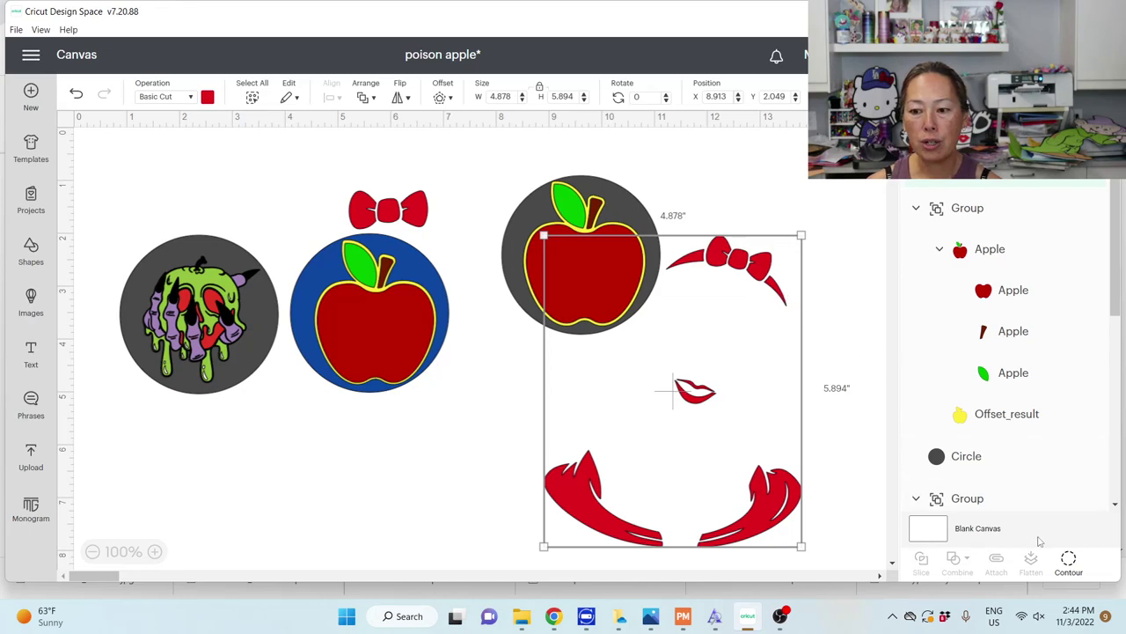
- Contour the red layer to keep only the bow's two lobes and knot, placed beside the grey apple
left_click(1065, 567)
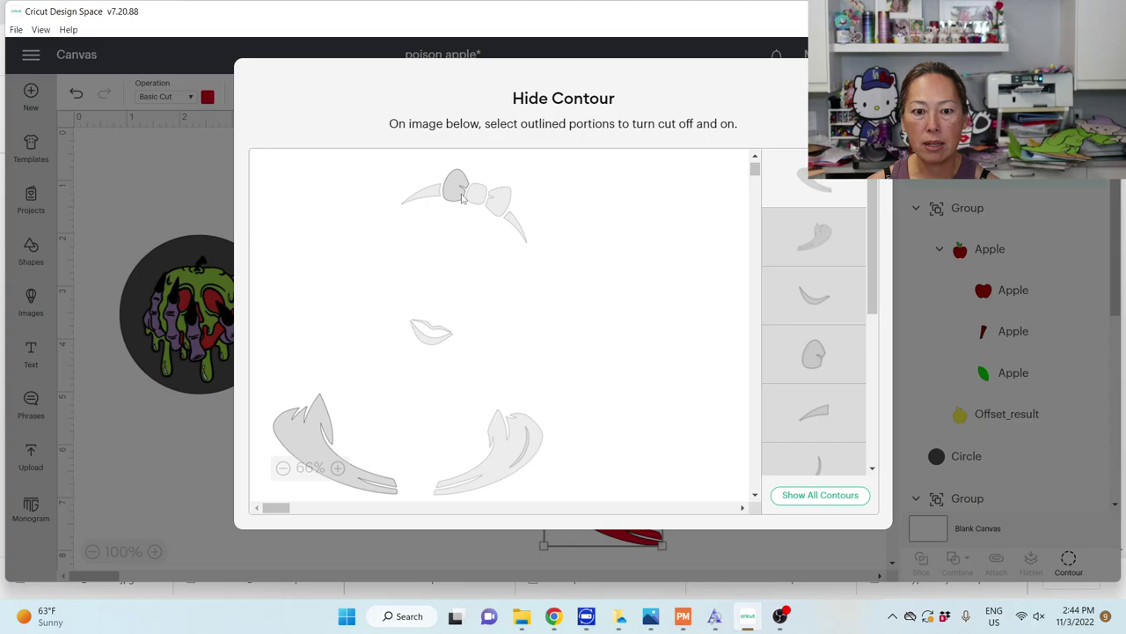
left_click(461, 197)
left_click(476, 194)
left_click(498, 201)
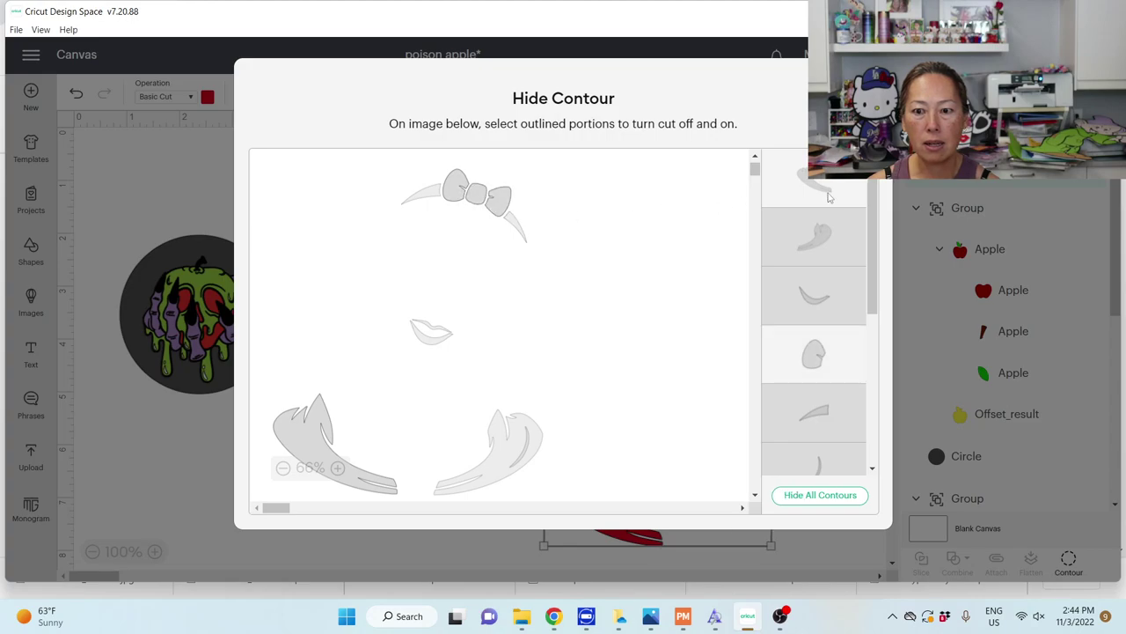
left_click(876, 76)
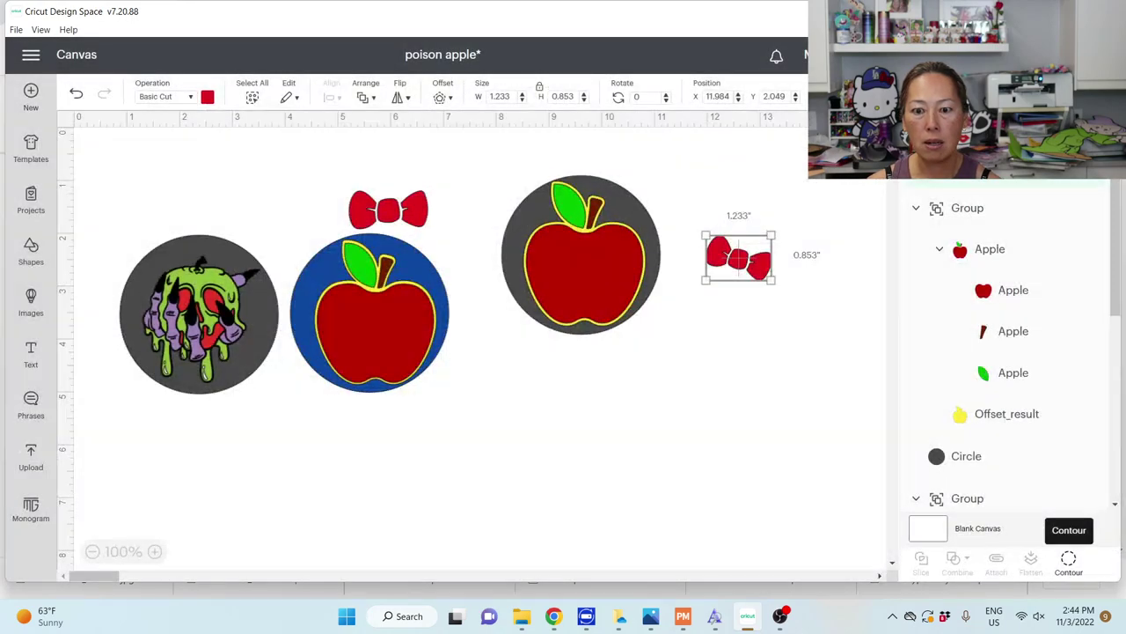
left_click_drag(762, 270, 748, 308)
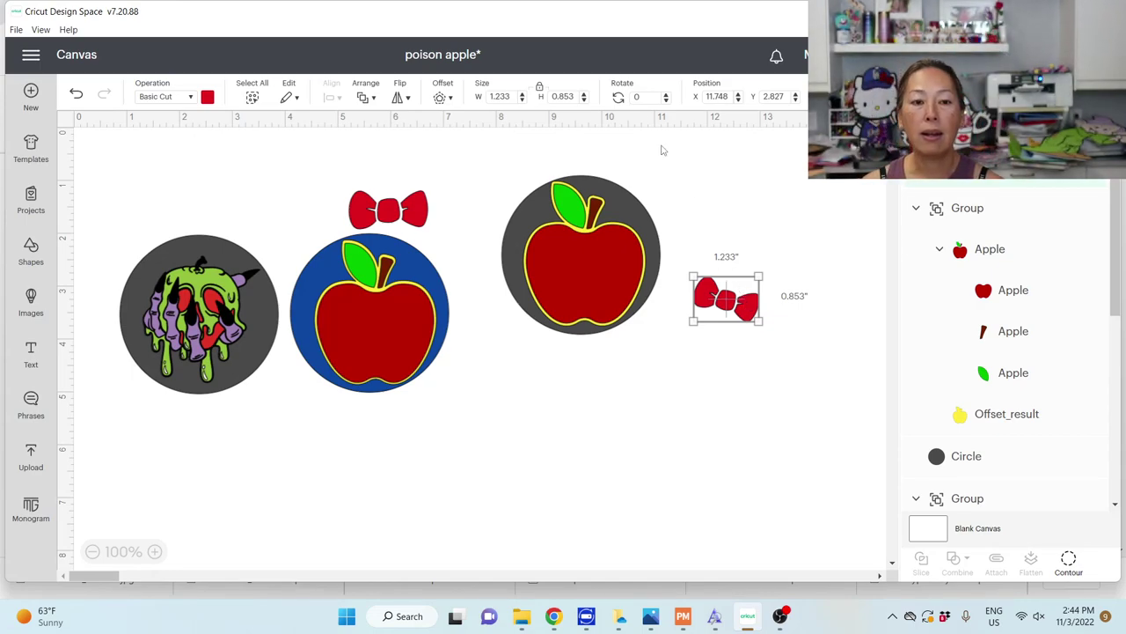
- Add a 0.05-inch offset around the red bow and colour it yellow
left_click(440, 98)
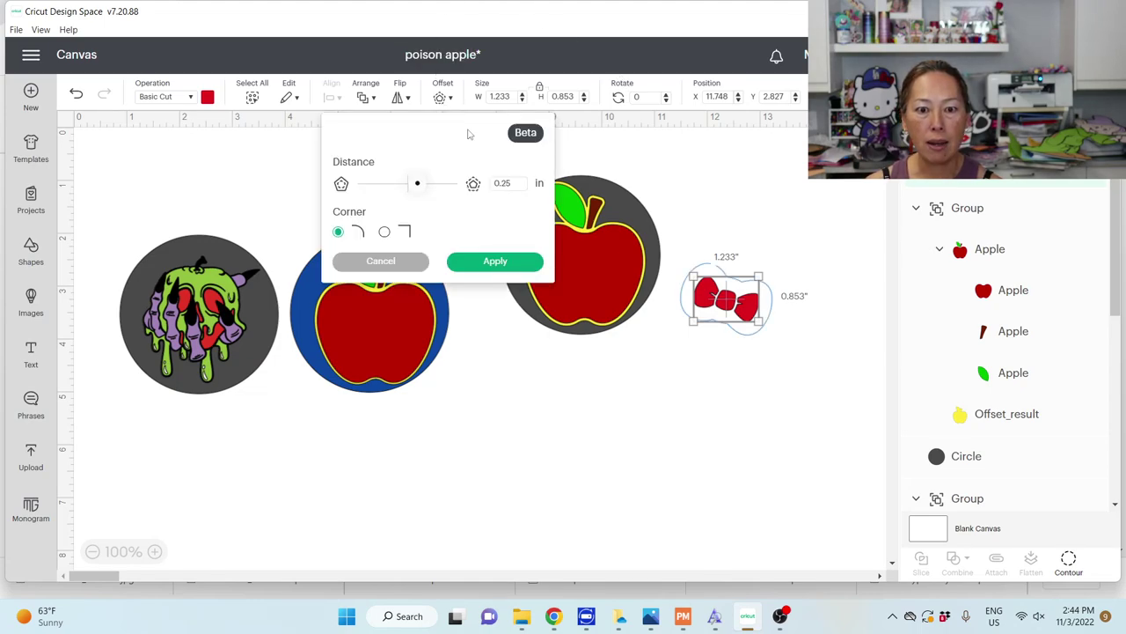
left_click(512, 183)
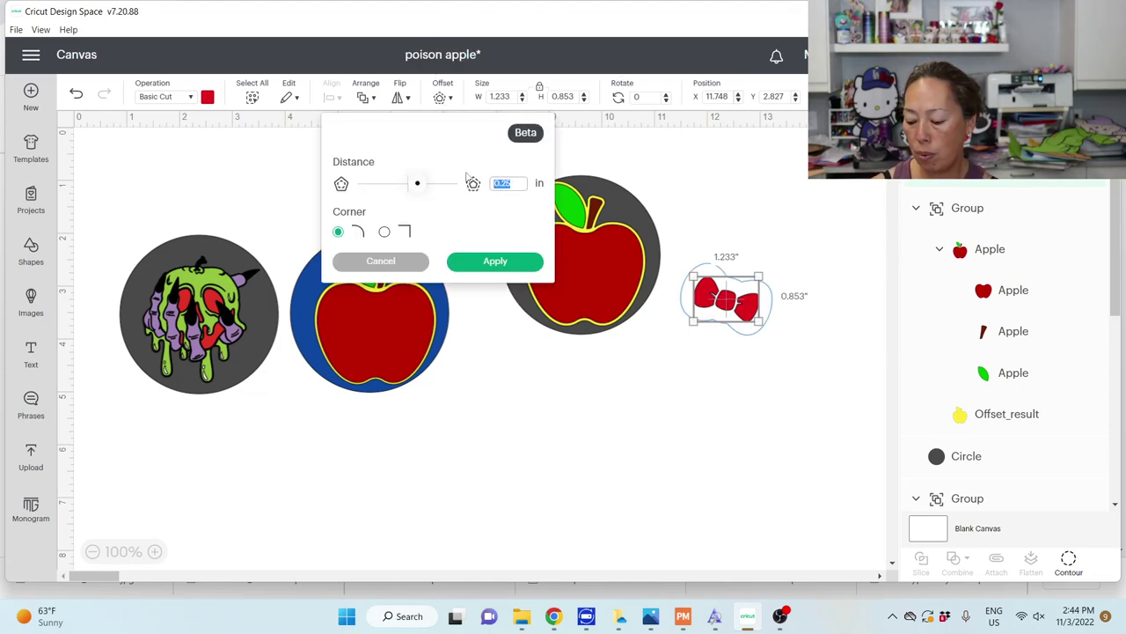
type(".05")
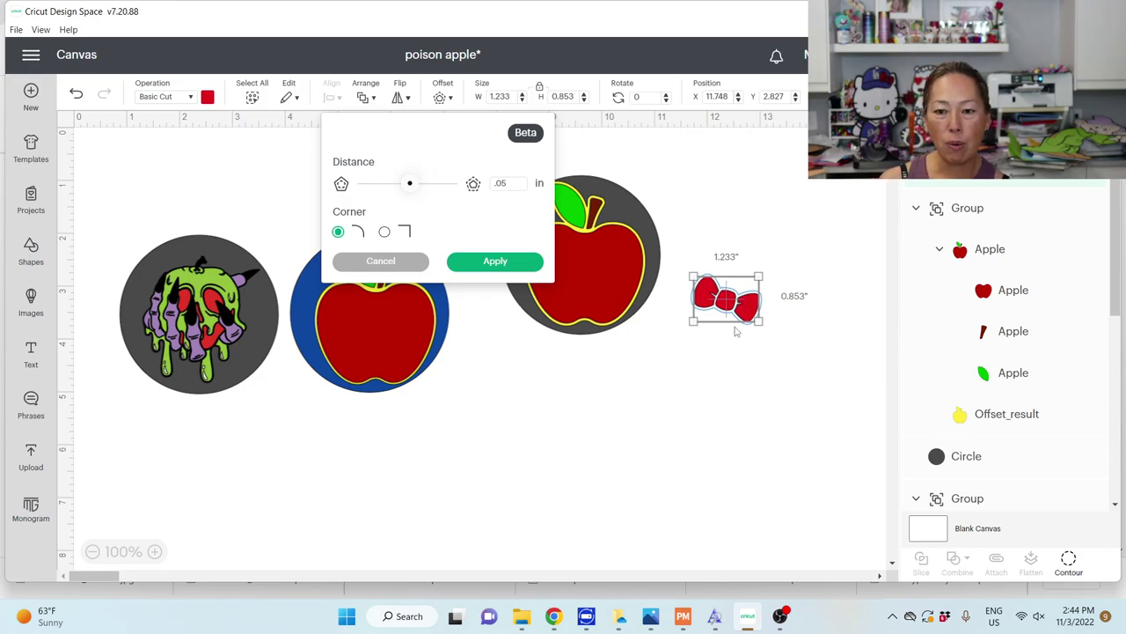
left_click(496, 262)
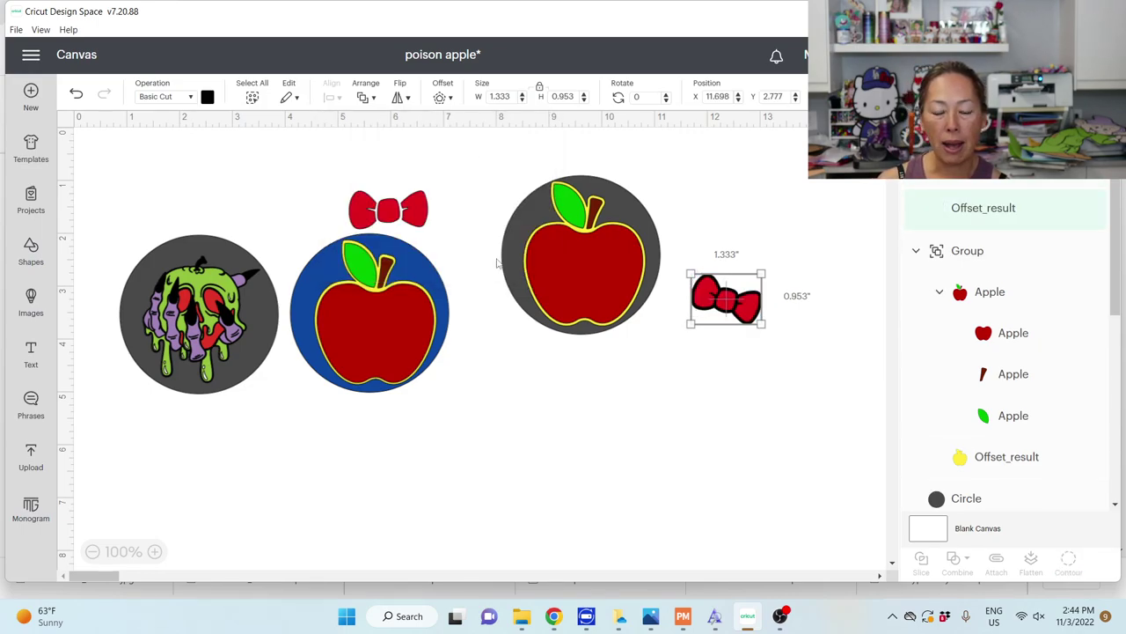
left_click(208, 98)
left_click(241, 175)
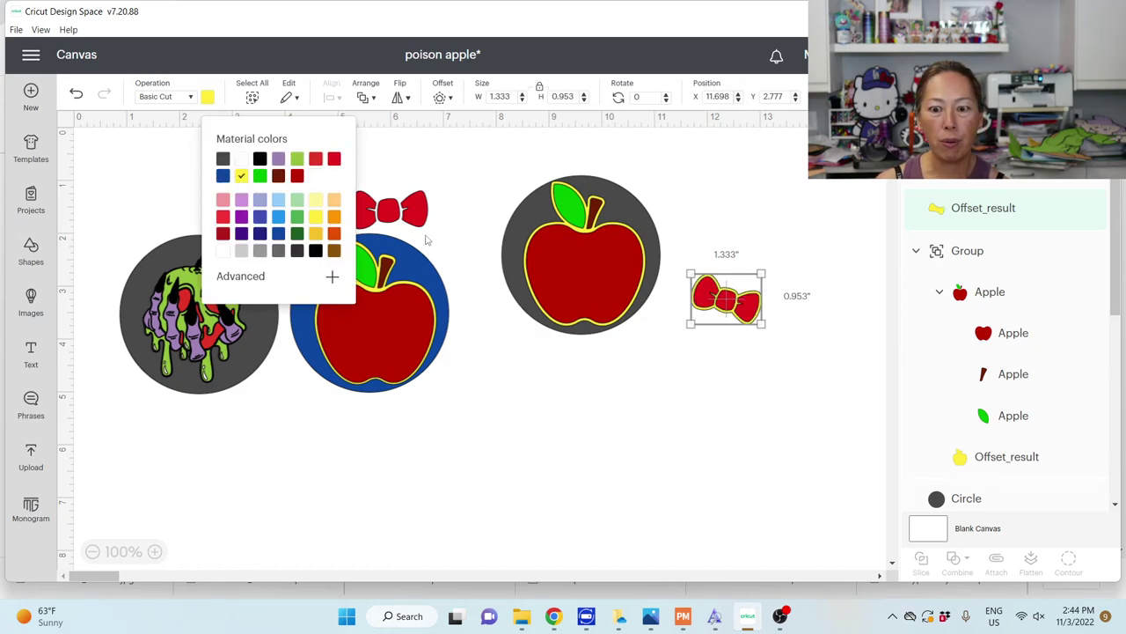
left_click(630, 383)
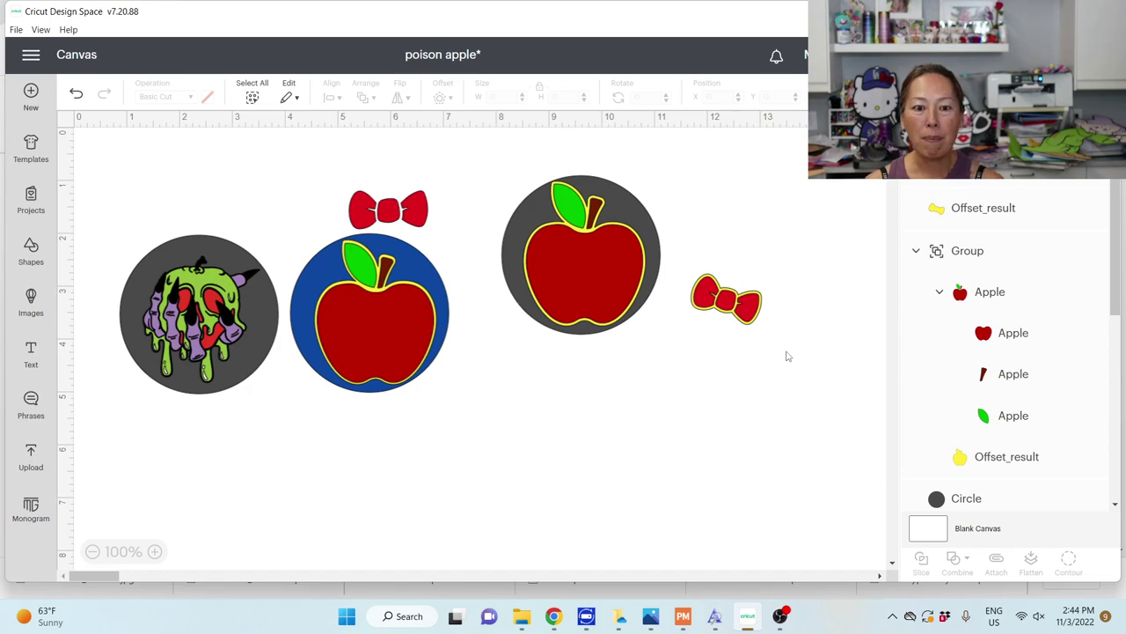
- Undo the accidental bow move and group the red bow with its yellow outline
left_click_drag(784, 329, 744, 352)
left_click_drag(745, 303, 710, 226)
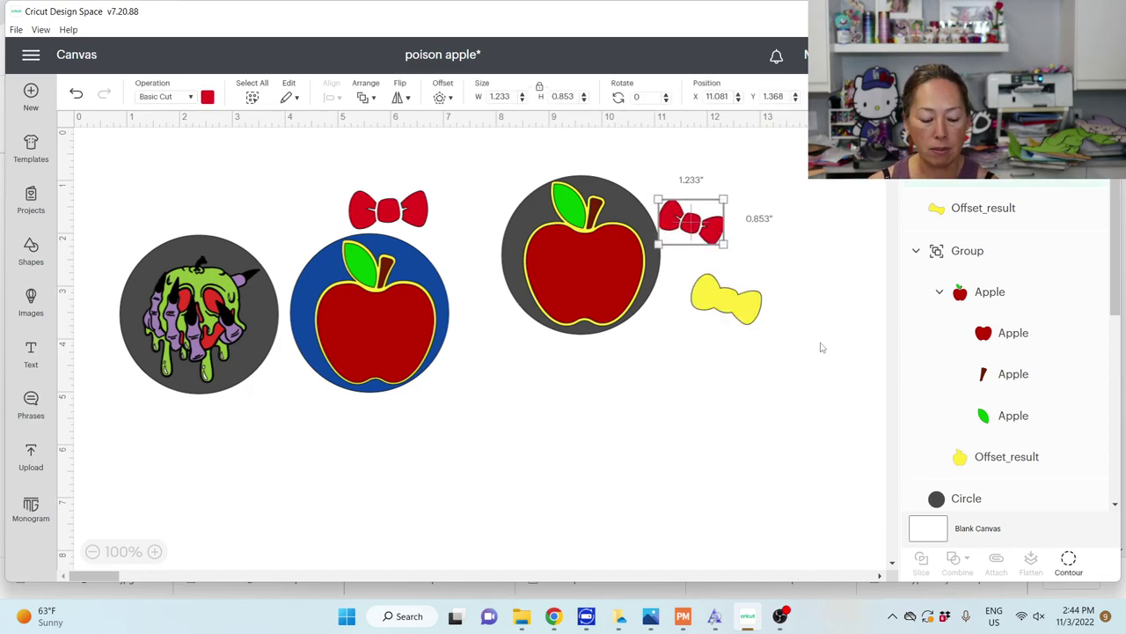
left_click(819, 340)
key("ctrl+z")
left_click_drag(825, 372, 726, 278)
key("ctrl+g")
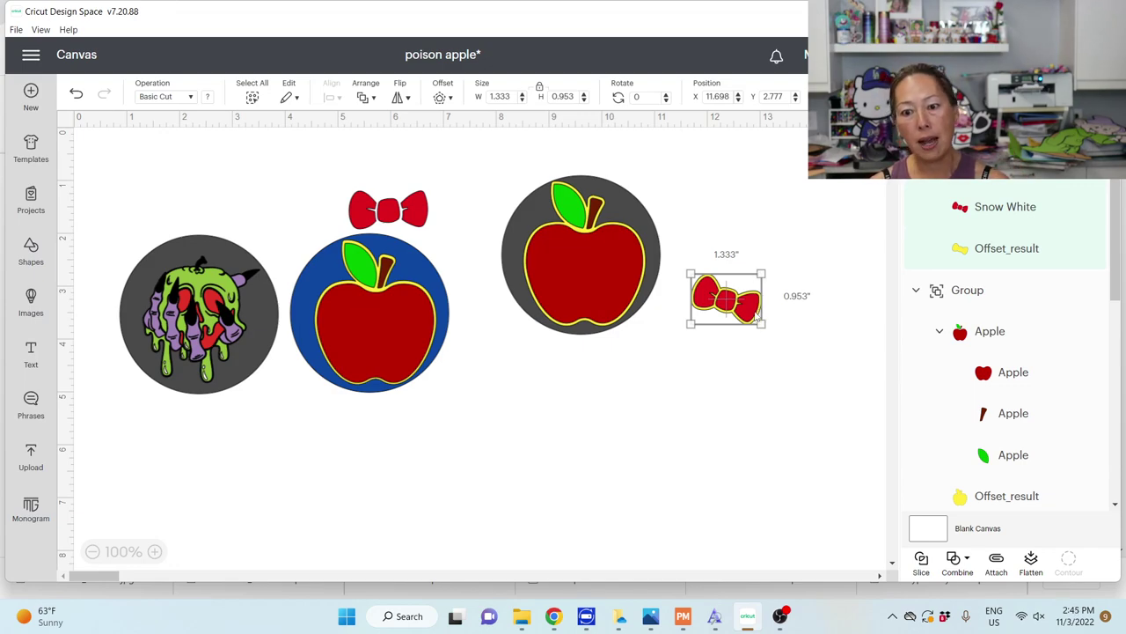
- Perch the grouped bow atop the grey apple, enlarge it to 1.547 by 1.106 inches, and paste a duplicate
left_click_drag(755, 317, 634, 185)
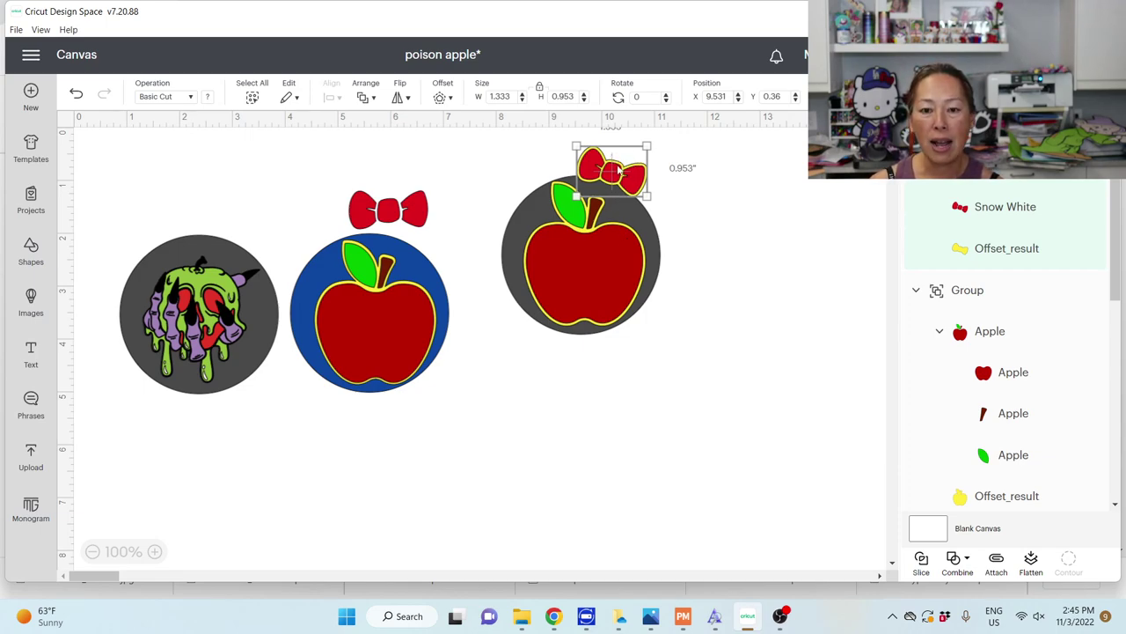
left_click_drag(647, 196, 625, 182)
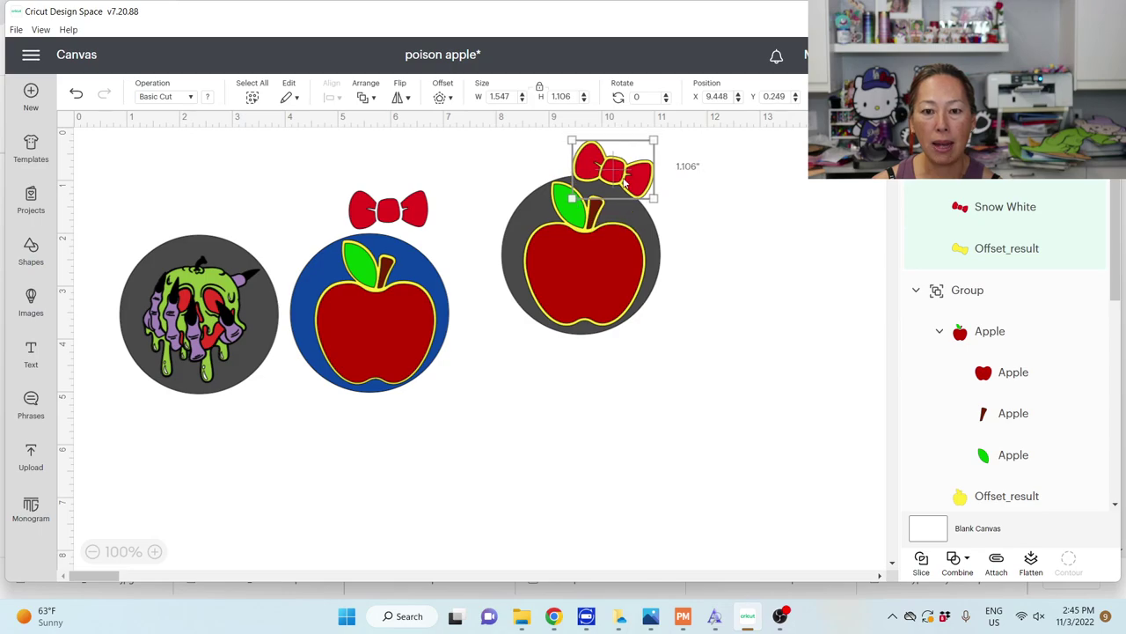
left_click(726, 254)
left_click(632, 180)
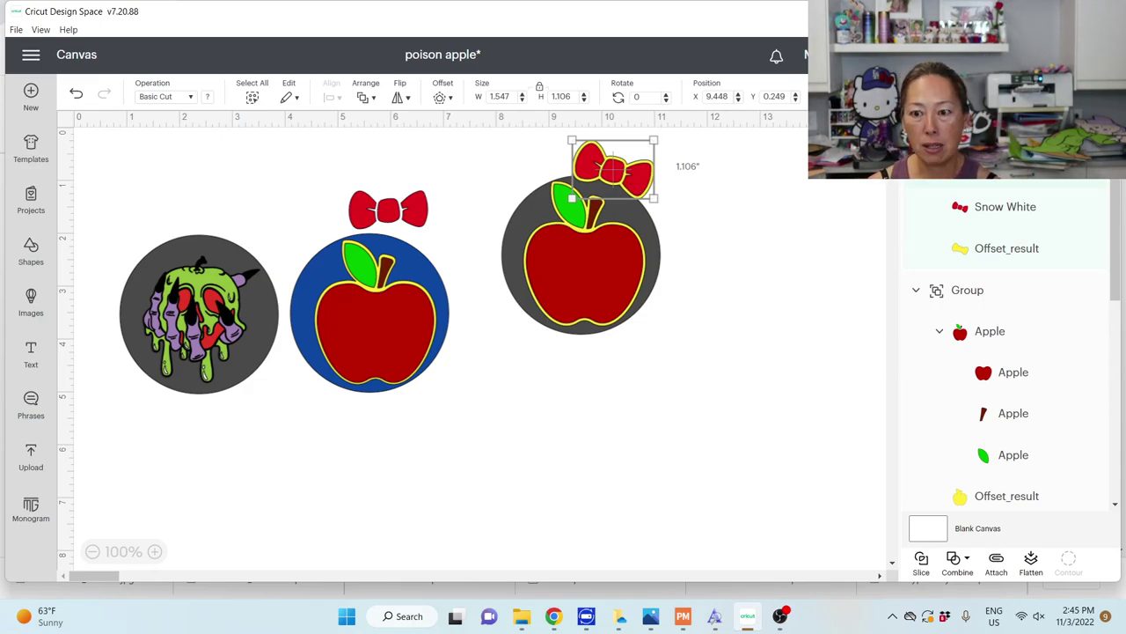
key("ctrl+v")
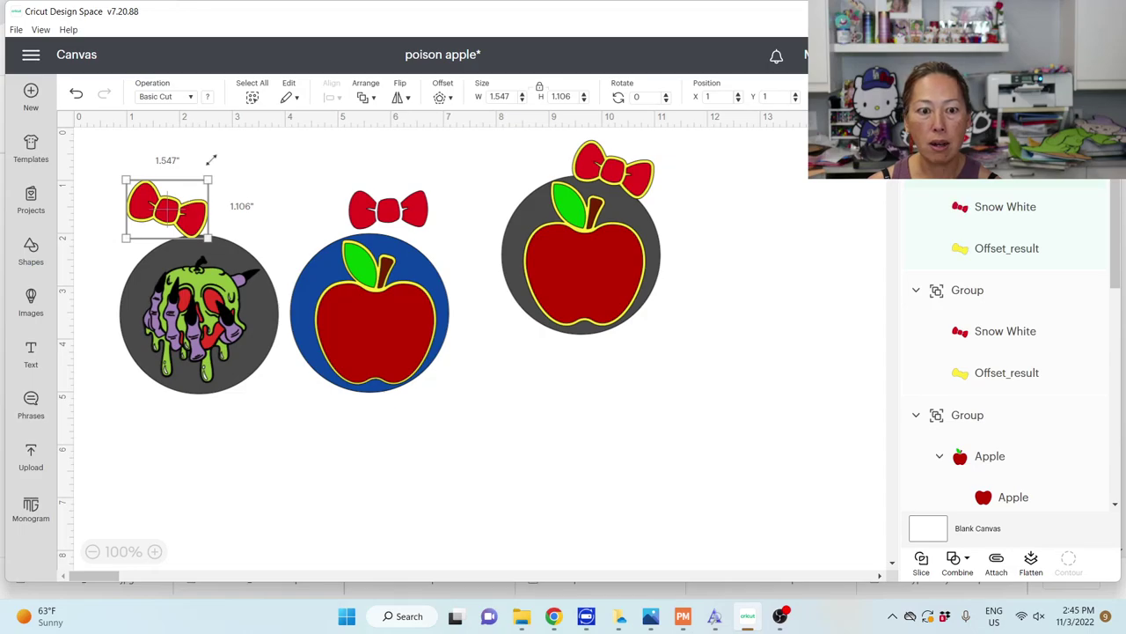
- Flip the bow copy horizontally and place it beside the grey apple's original bow
left_click(407, 99)
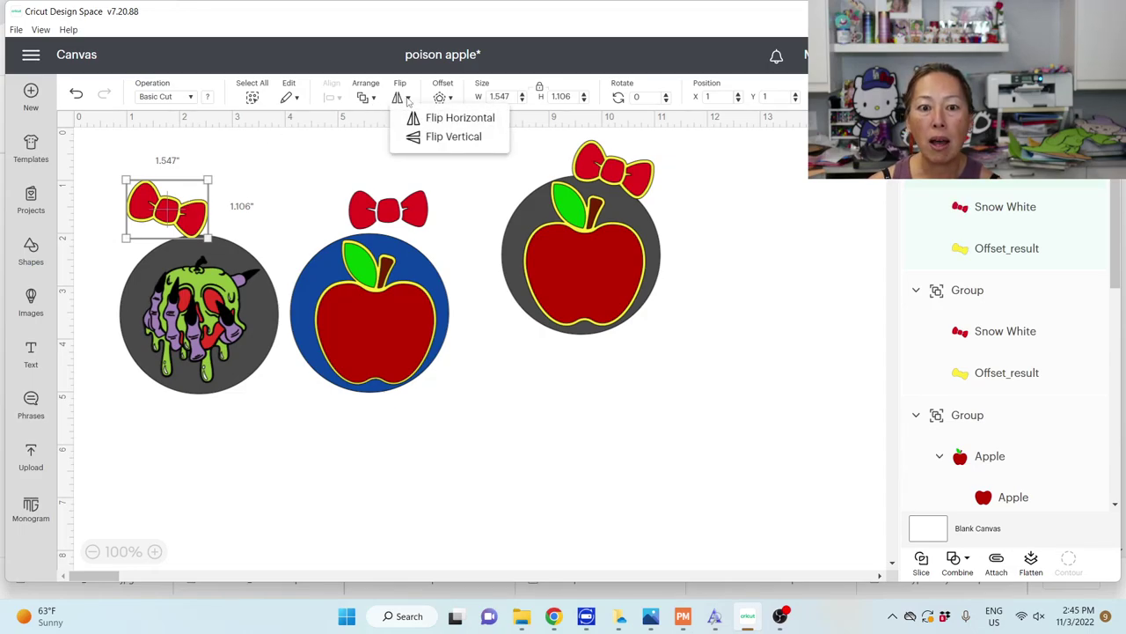
left_click(425, 120)
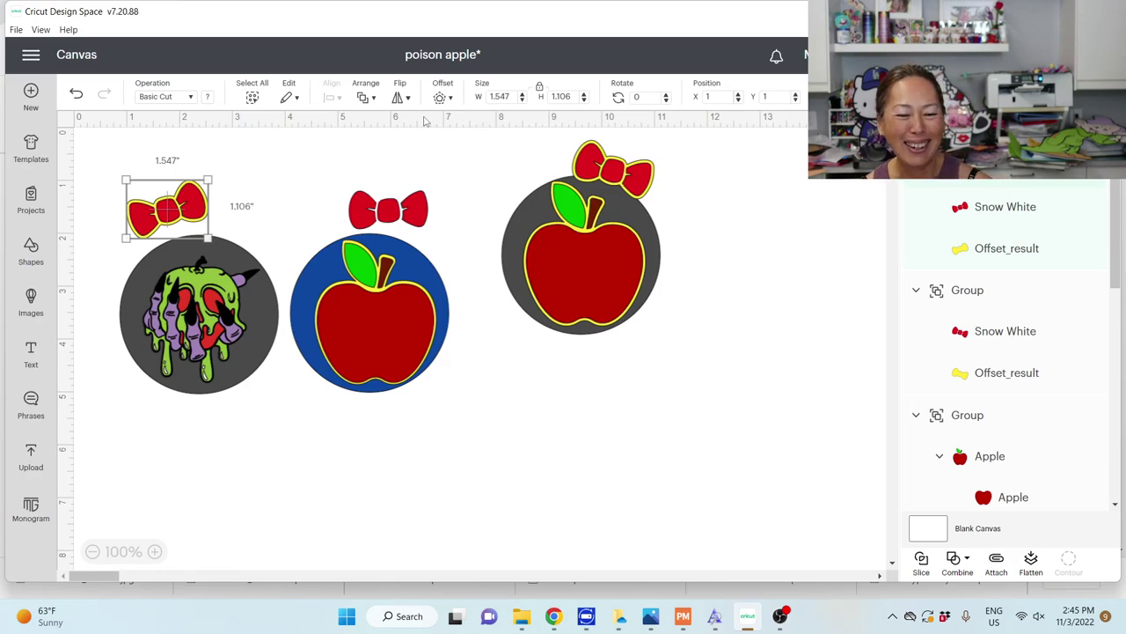
left_click_drag(167, 211, 697, 198)
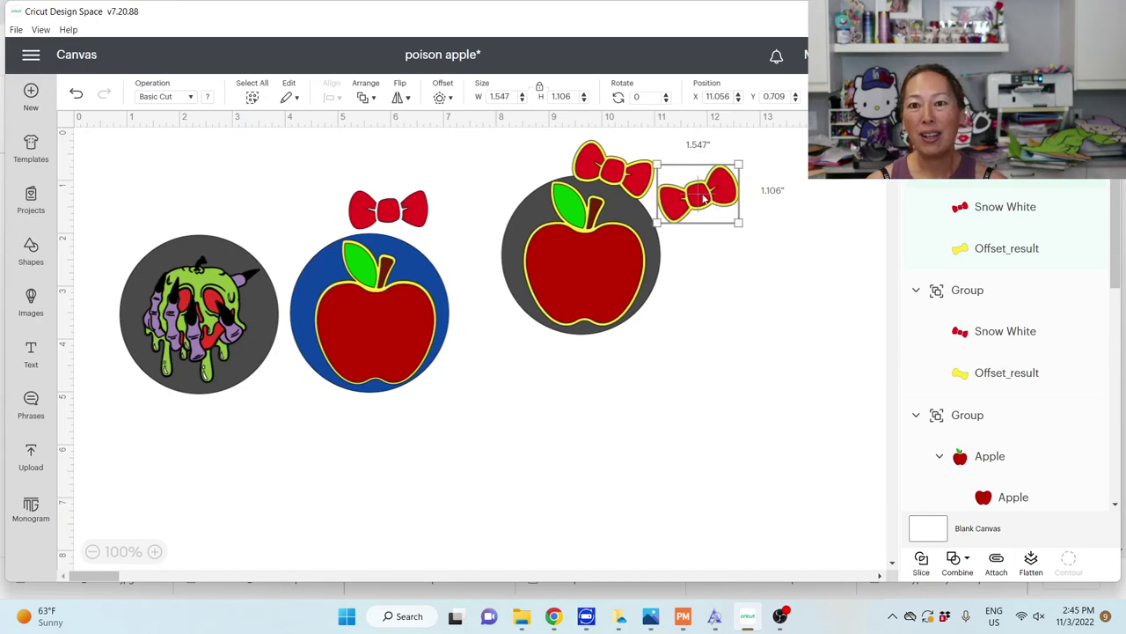